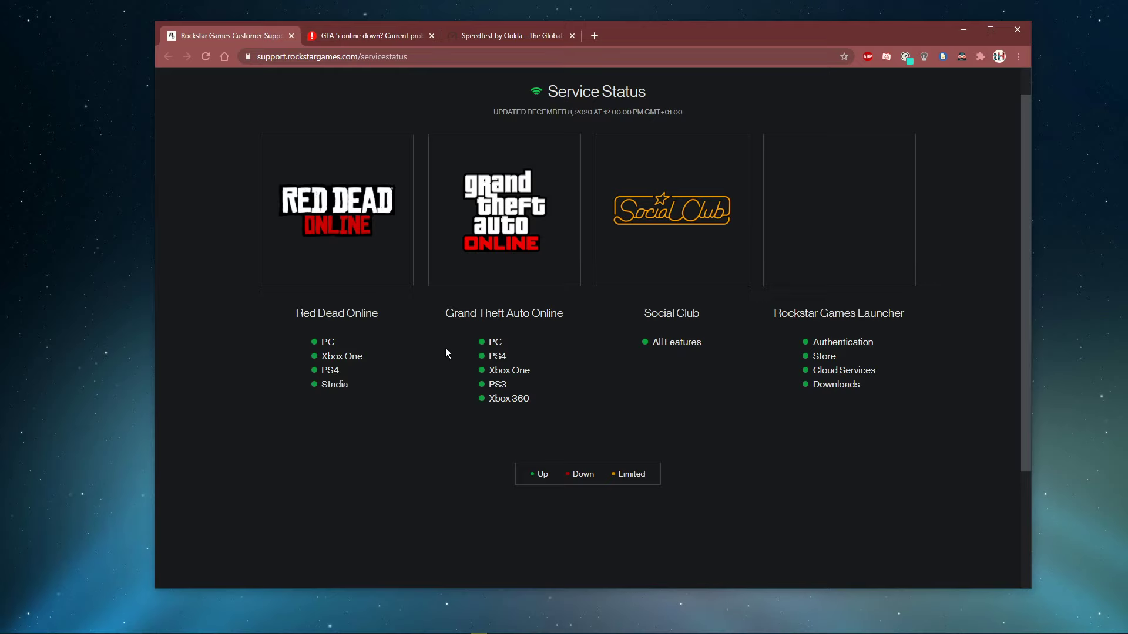
# - Examine Downdetector's live GTA 5 outage map around Europe and the North Atlantic, and minimize the browser
pyautogui.click(358, 41)
pyautogui.scroll(-2, 267, 192)
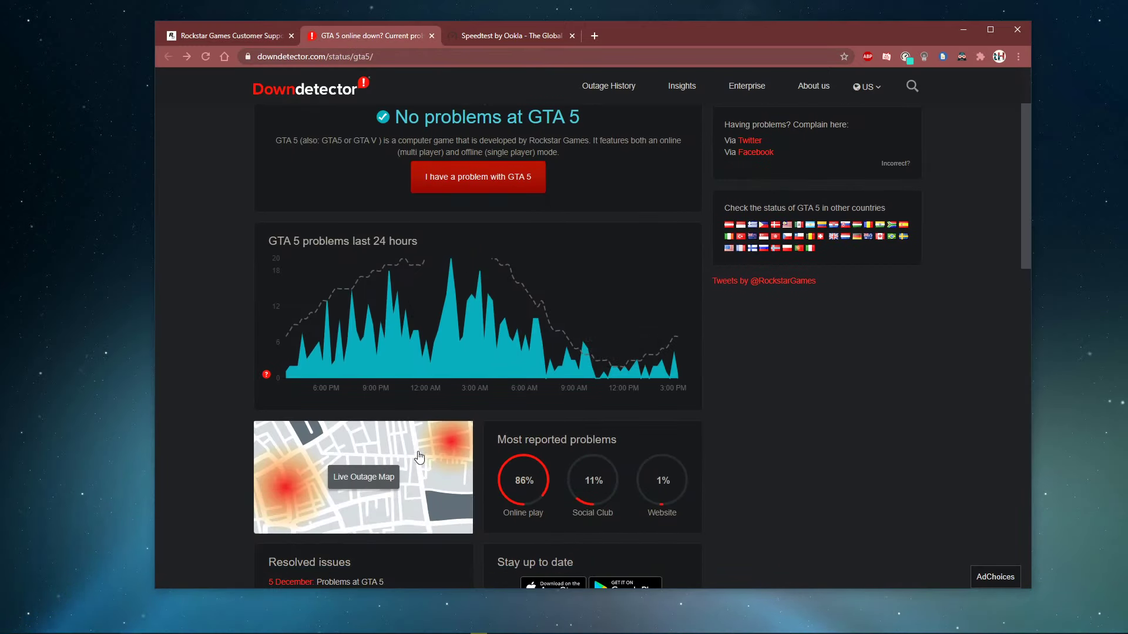
pyautogui.click(390, 474)
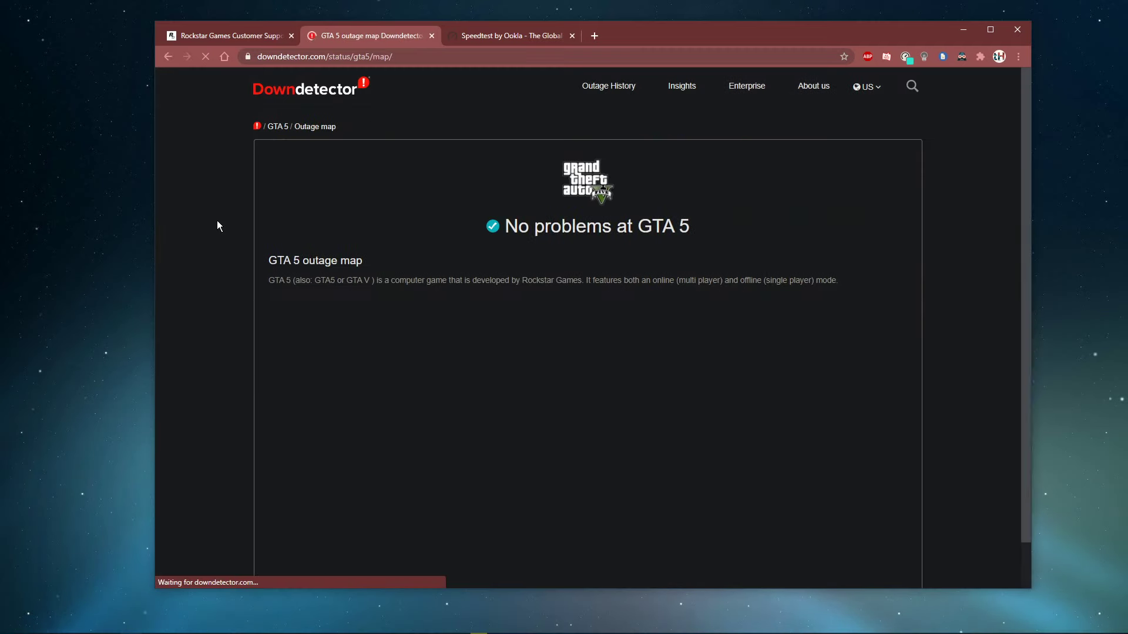
pyautogui.scroll(-1, 306, 293)
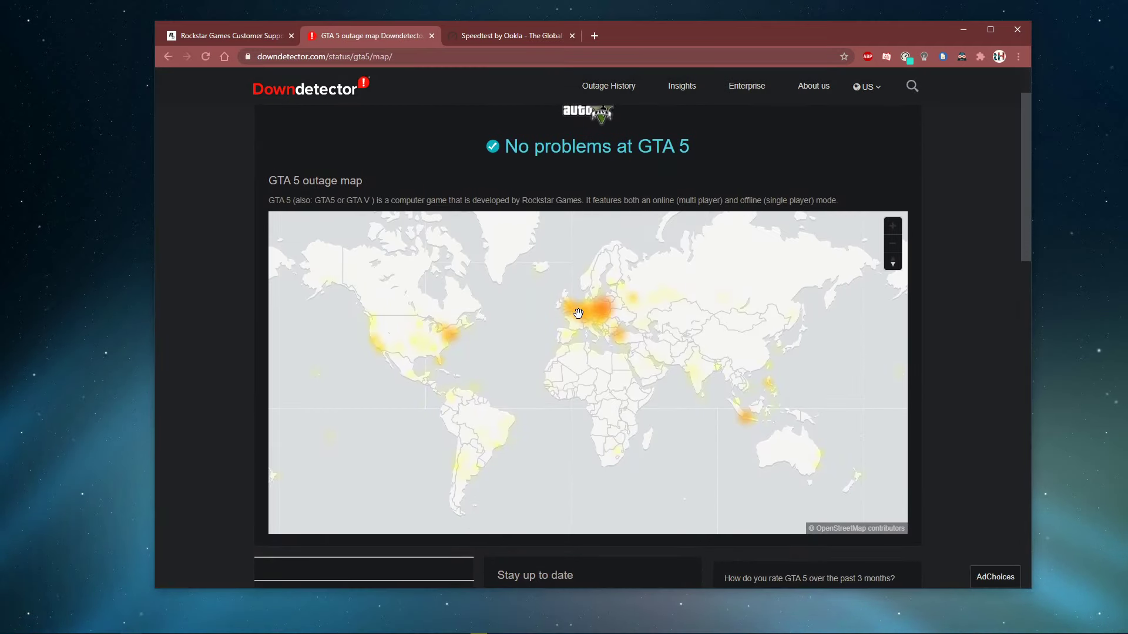
pyautogui.scroll(3, 579, 314)
pyautogui.moveTo(580, 314); pyautogui.dragTo(785, 336)
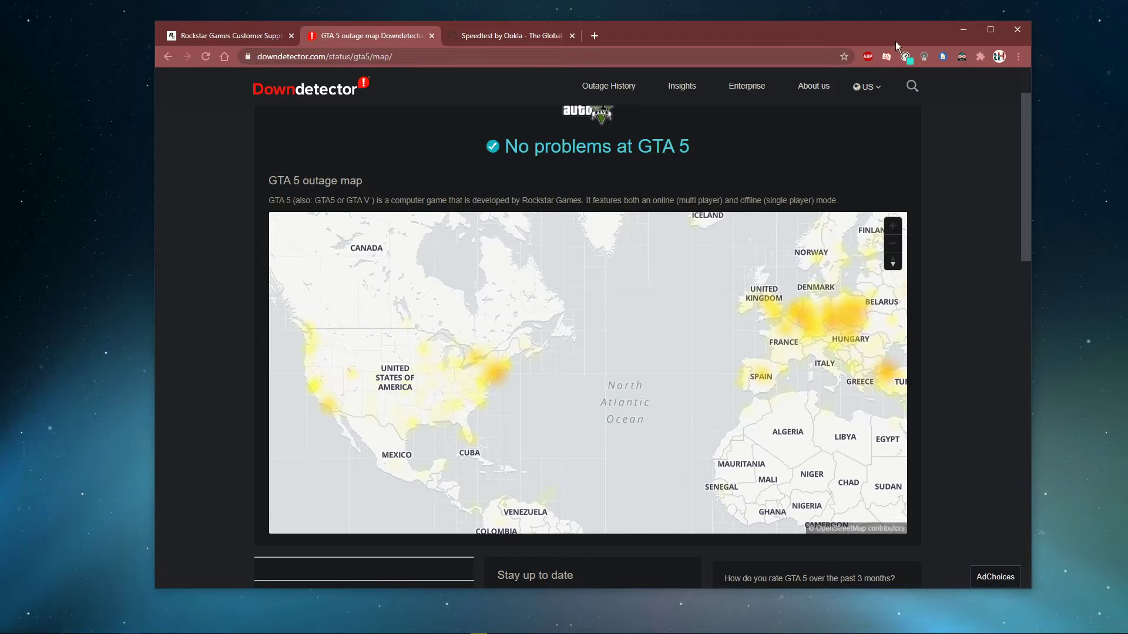
pyautogui.click(961, 29)
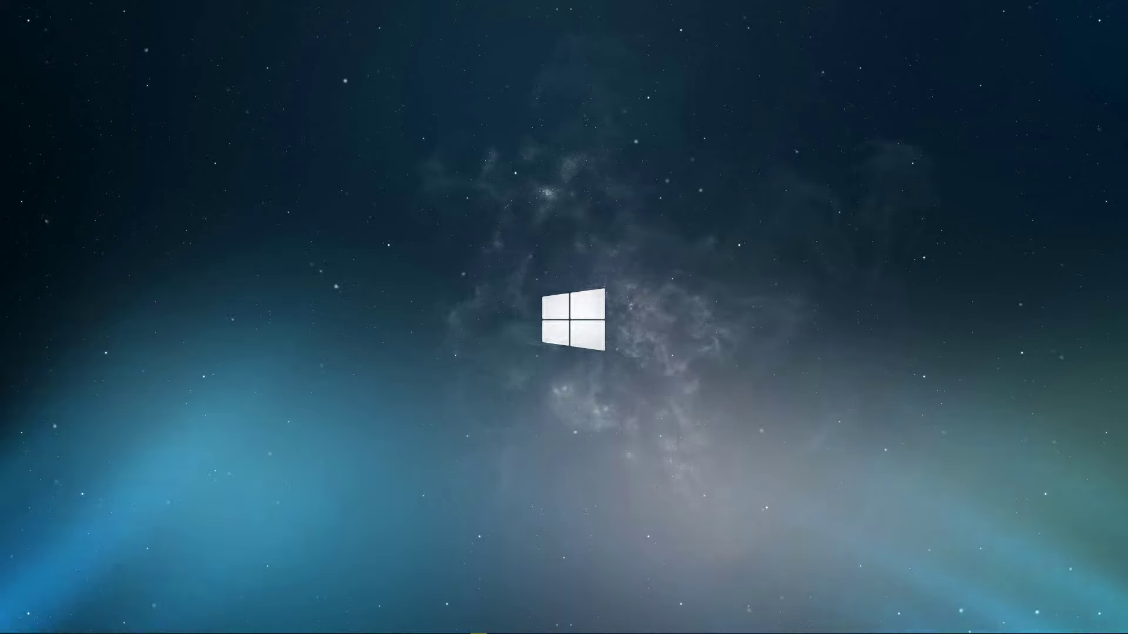
# - Switch to the Epic Games Launcher library and check the Verify option among Grand Theft Auto V's game options
pyautogui.moveTo(479, 632)
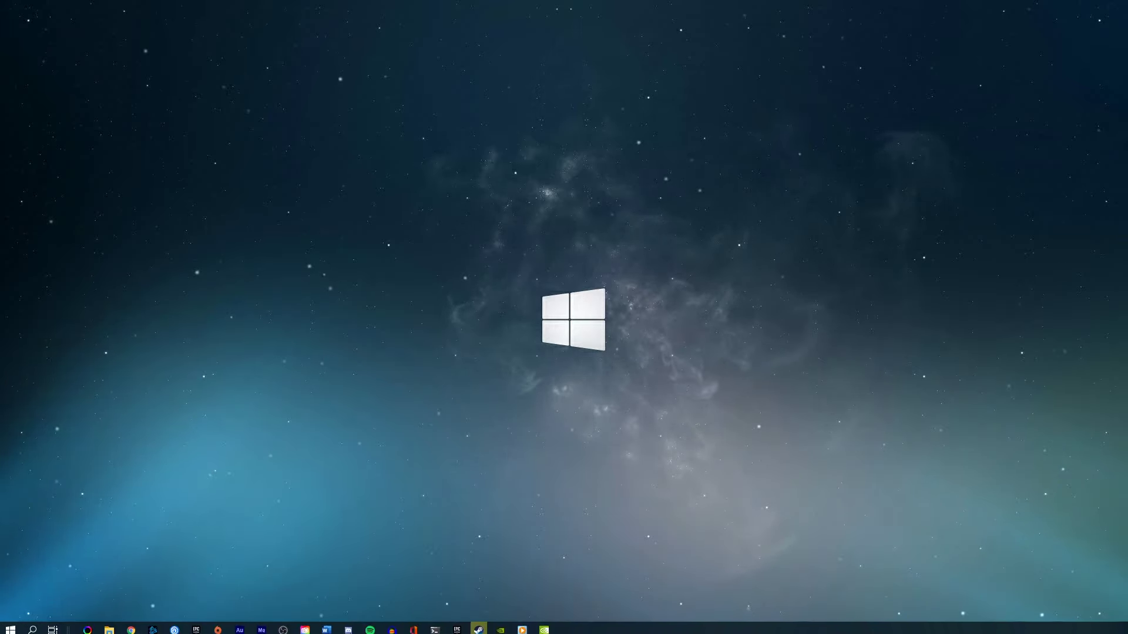
pyautogui.click(462, 627)
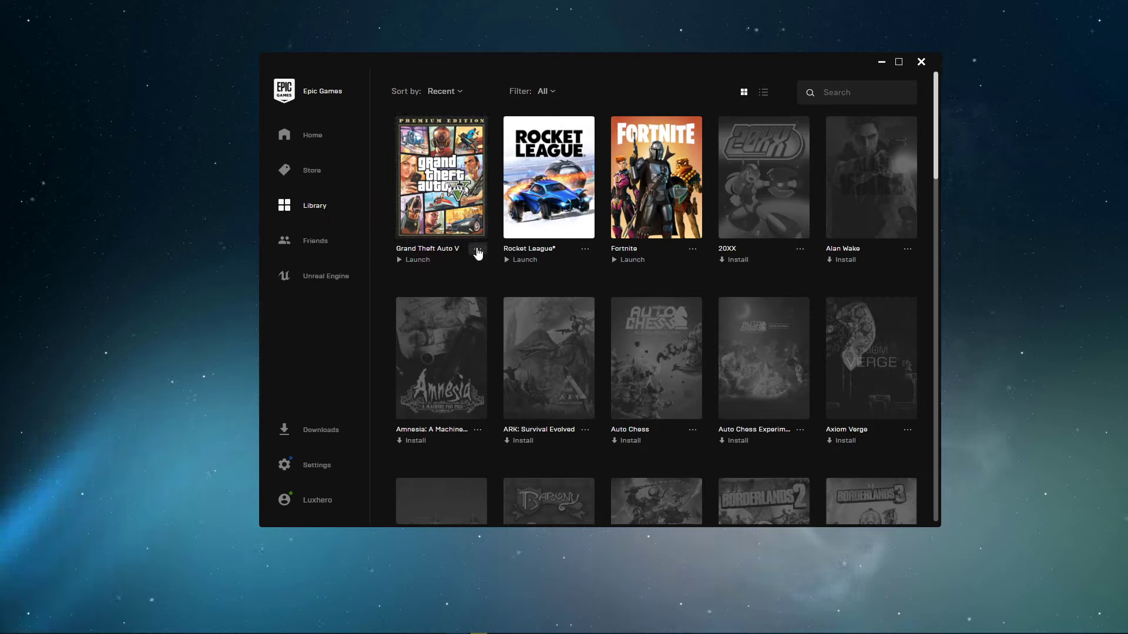
pyautogui.click(478, 252)
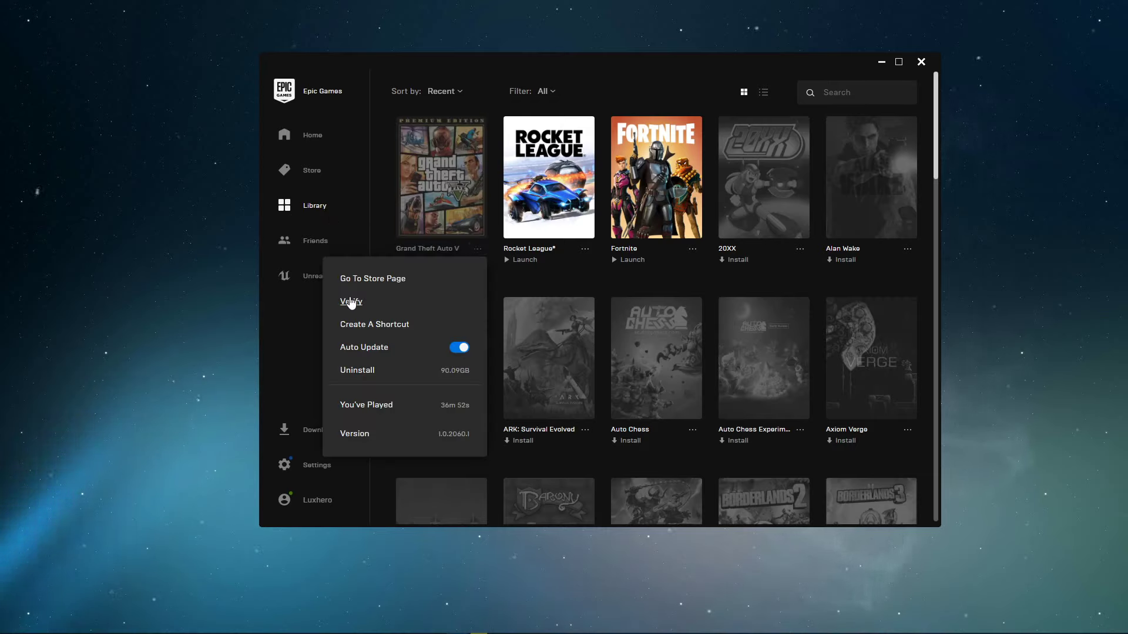
pyautogui.click(303, 319)
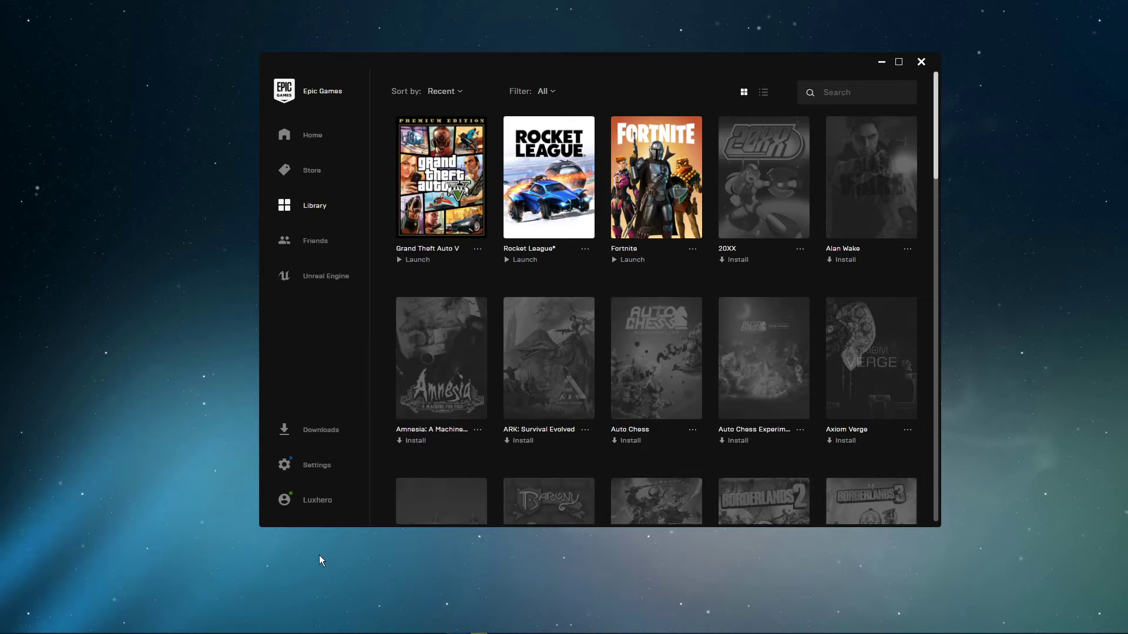
# - Switch to Steam and view Grand Theft Auto V's local files properties for the integrity check, and put away both launchers
pyautogui.click(478, 625)
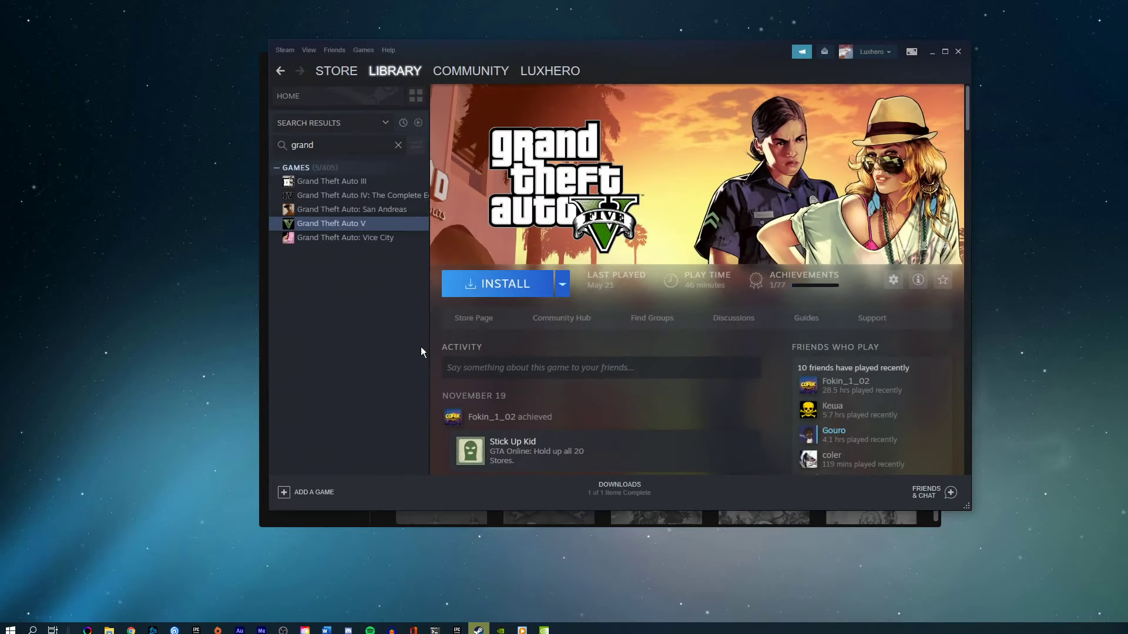
pyautogui.rightClick(349, 224)
pyautogui.click(364, 299)
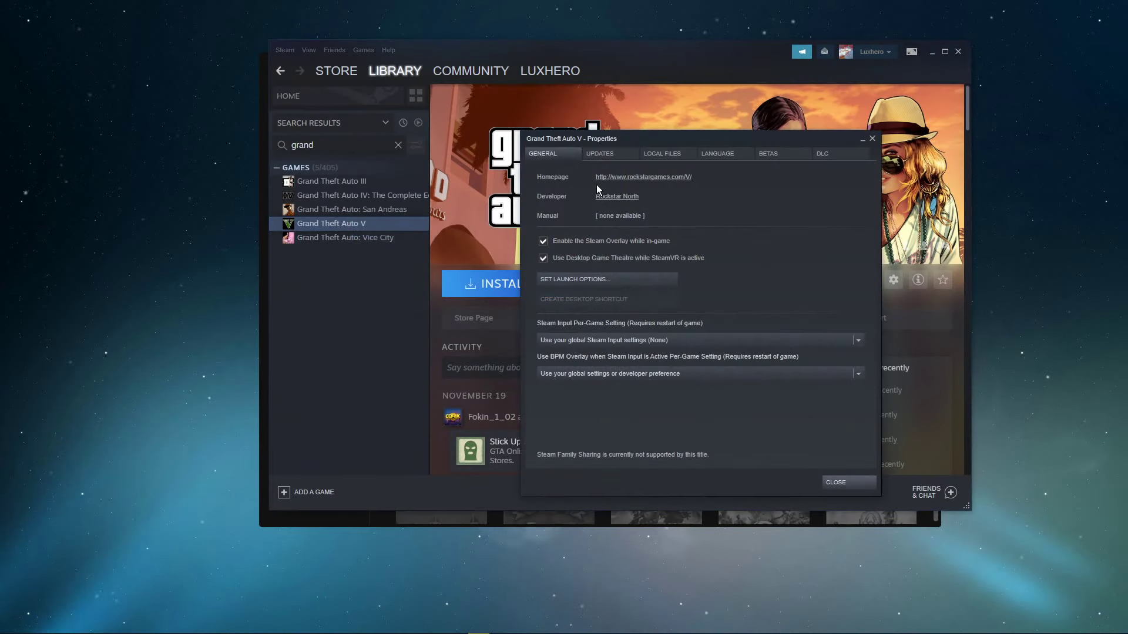
pyautogui.click(665, 154)
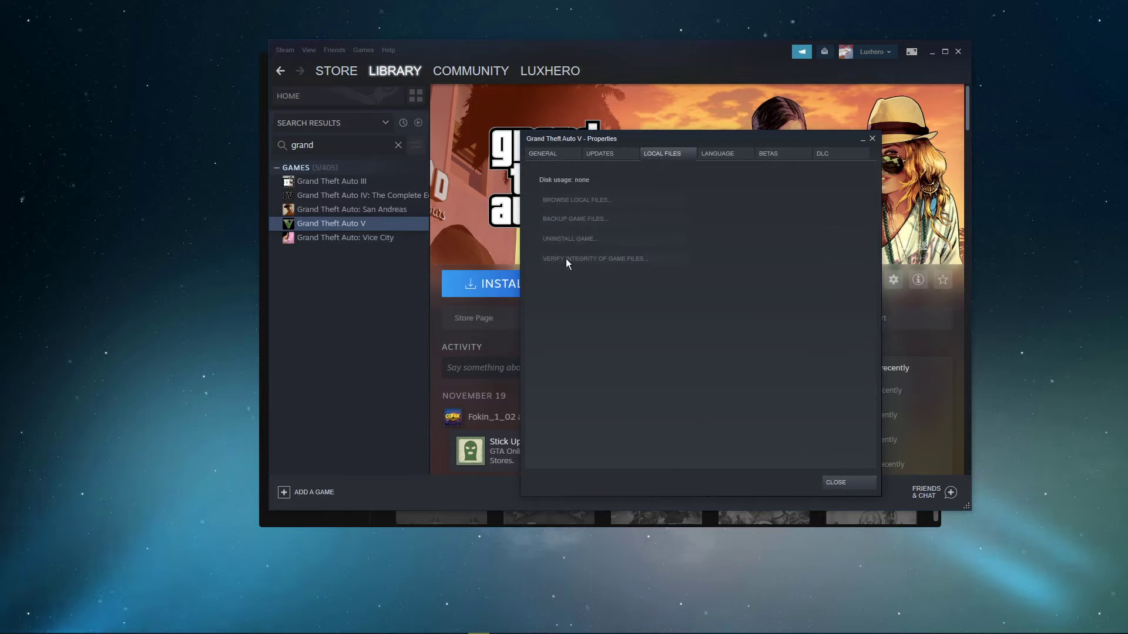
pyautogui.click(872, 139)
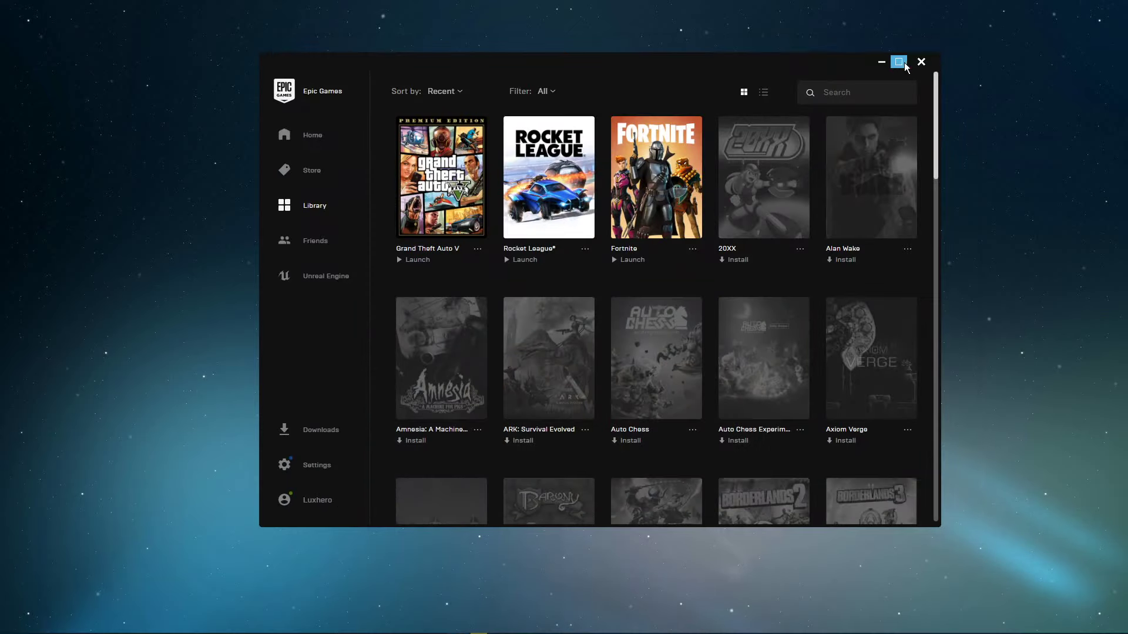
pyautogui.click(885, 65)
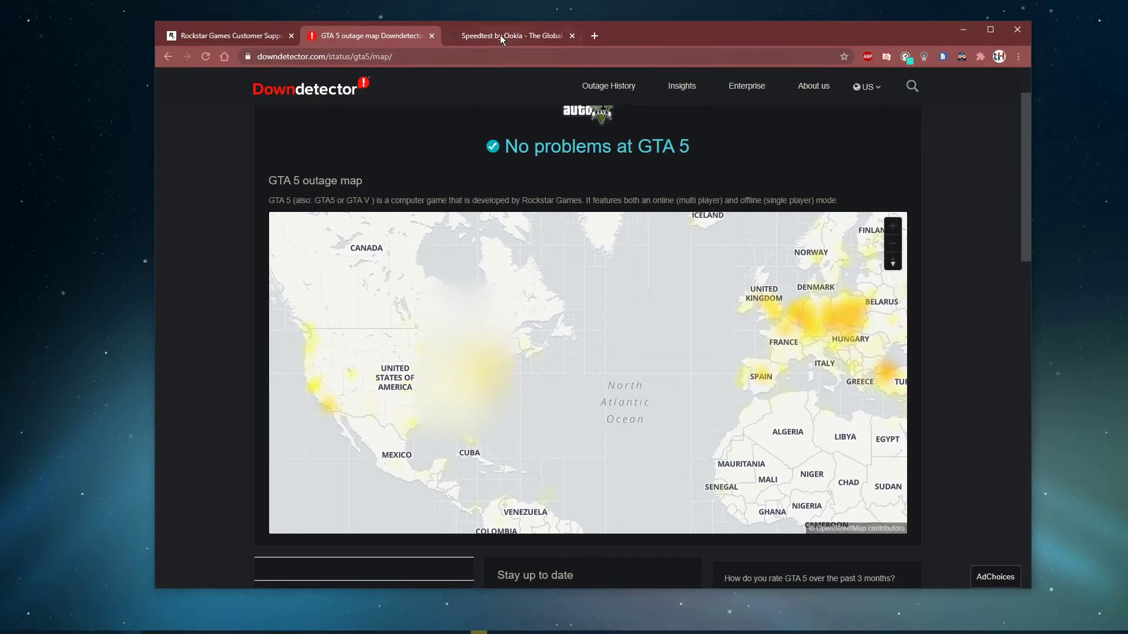
# - Switch to the browser and run an internet speed test on speedtest.net, and minimize the browser
pyautogui.click(499, 35)
pyautogui.click(552, 246)
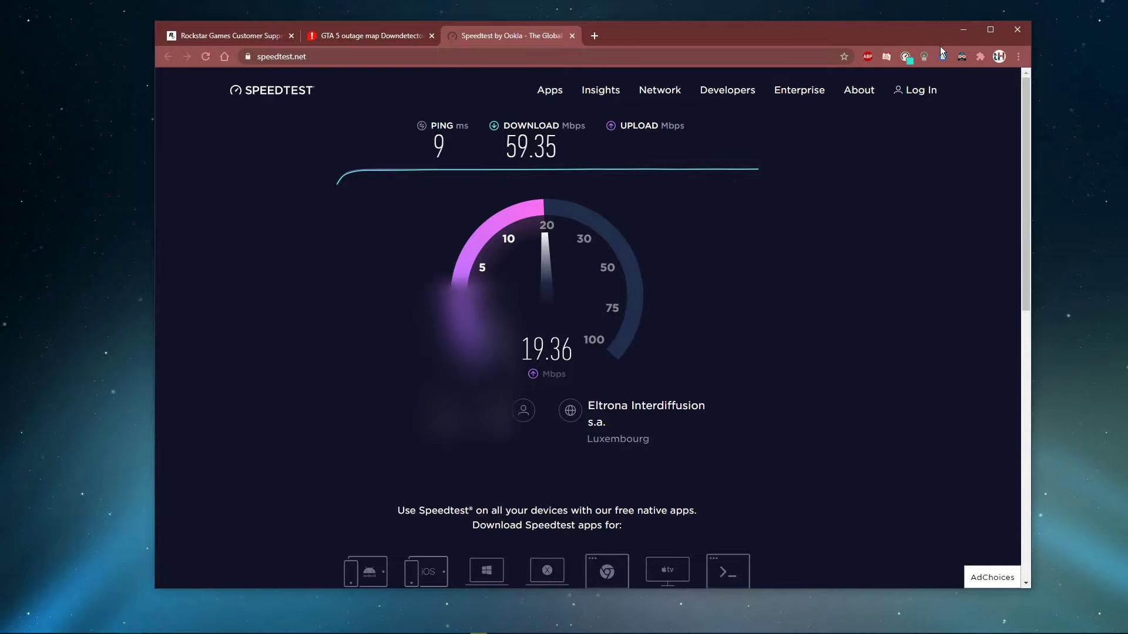
pyautogui.click(962, 30)
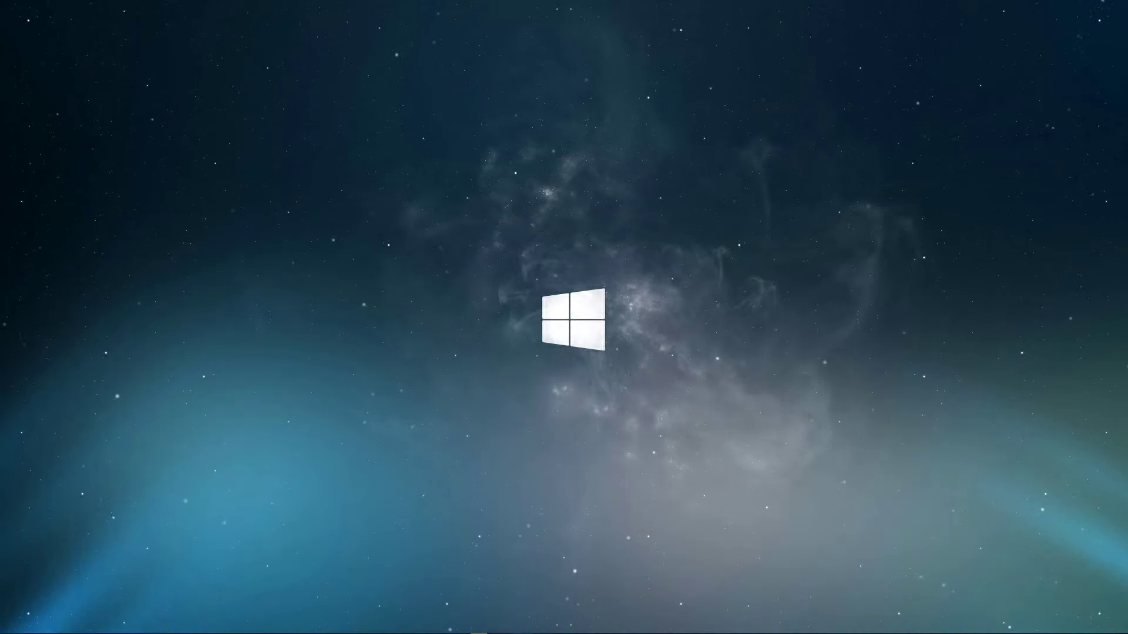
# - Open Command Prompt and test the connection with "ping google.com"
pyautogui.press('super')
pyautogui.write('cmd')
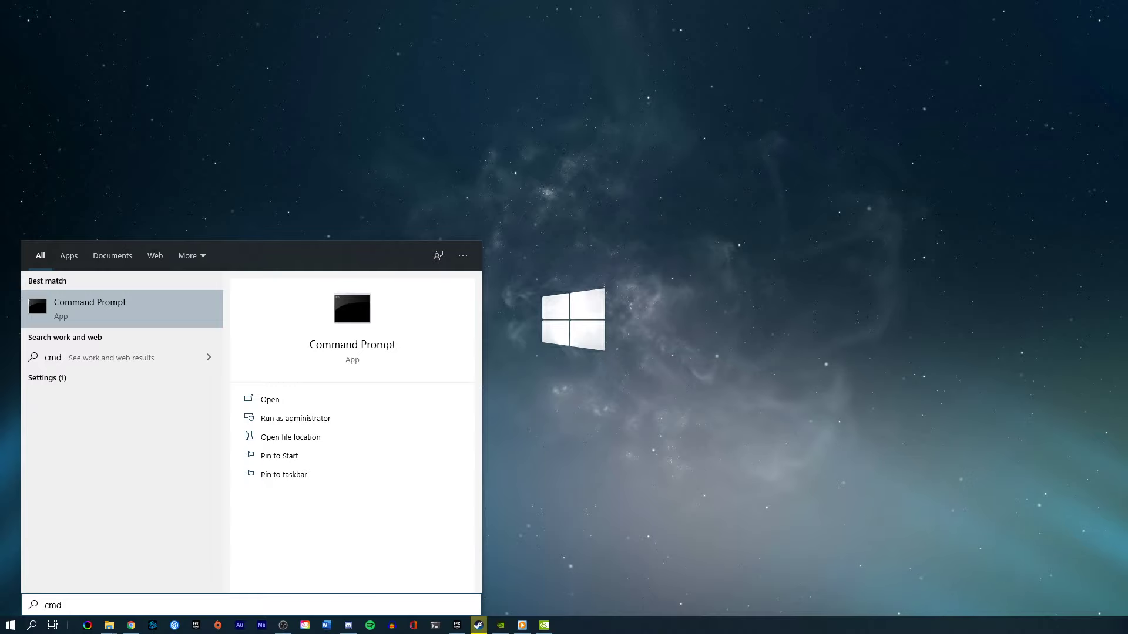
pyautogui.press('Return')
pyautogui.moveTo(397, 73); pyautogui.dragTo(625, 116)
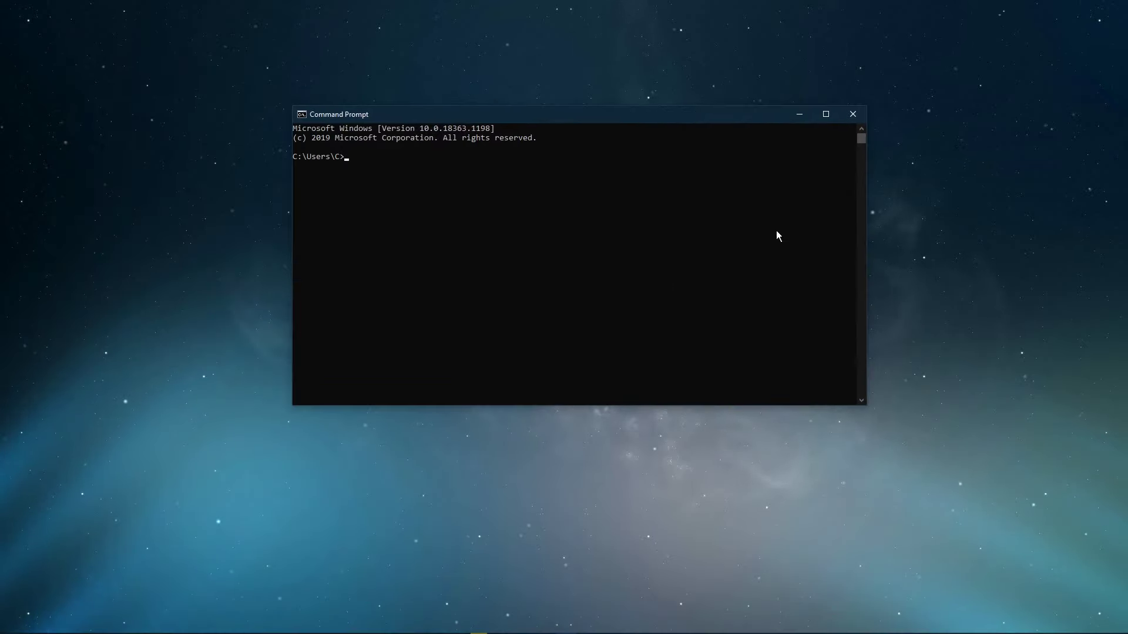
pyautogui.write('ping google.com')
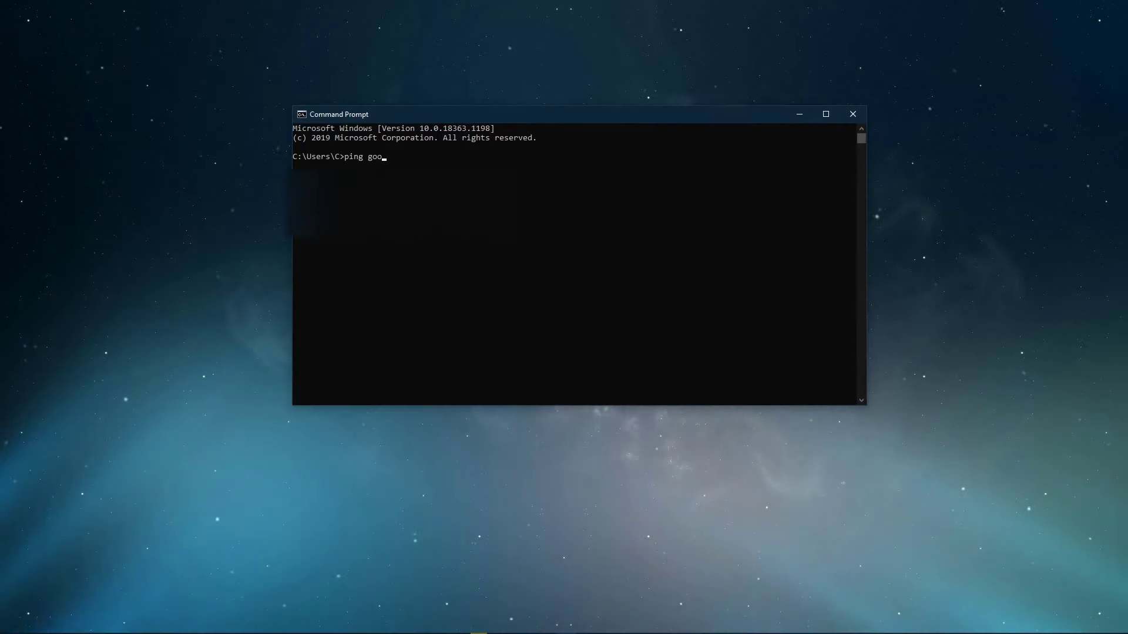
pyautogui.press('Return')
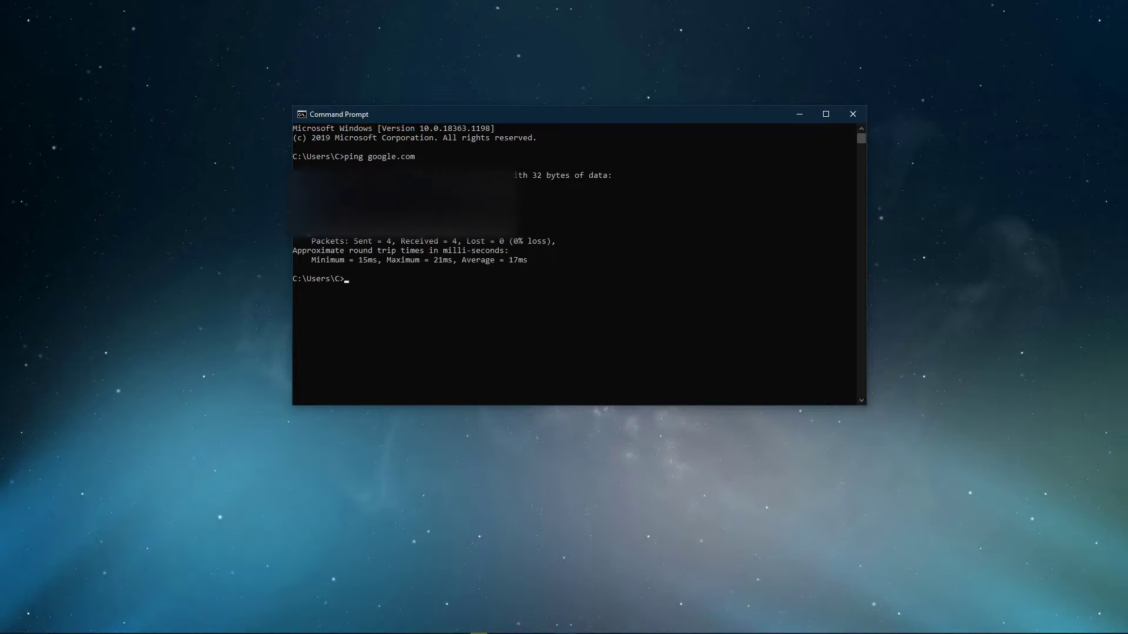
# - Flush the DNS resolver cache with "ipconfig /flushdns" and exit Command Prompt
pyautogui.write('ipco')
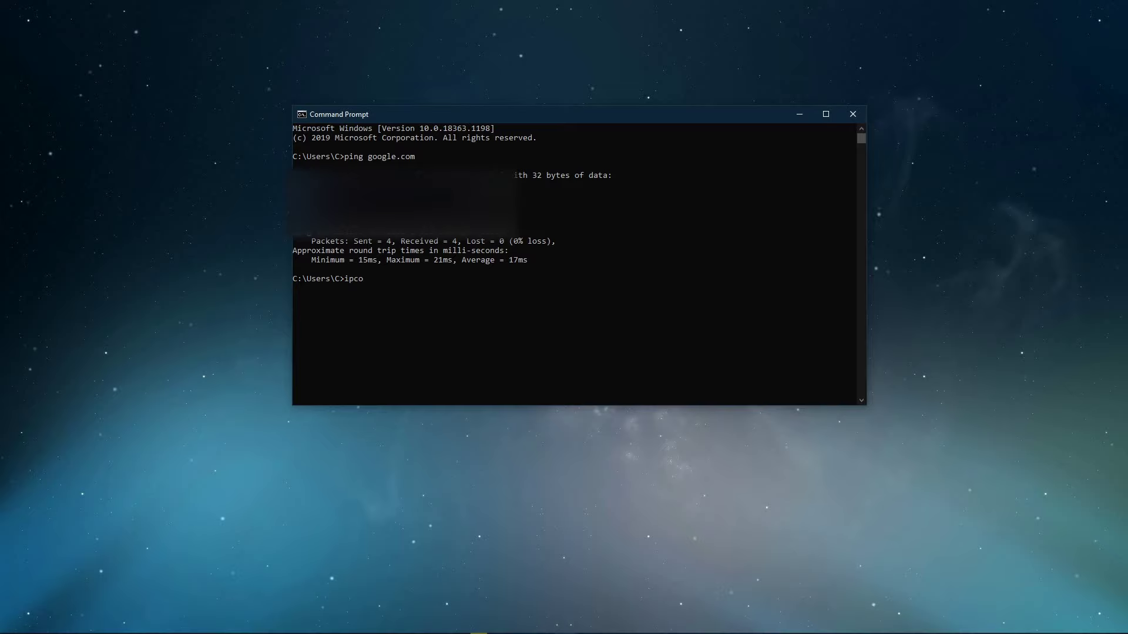
pyautogui.write('nf')
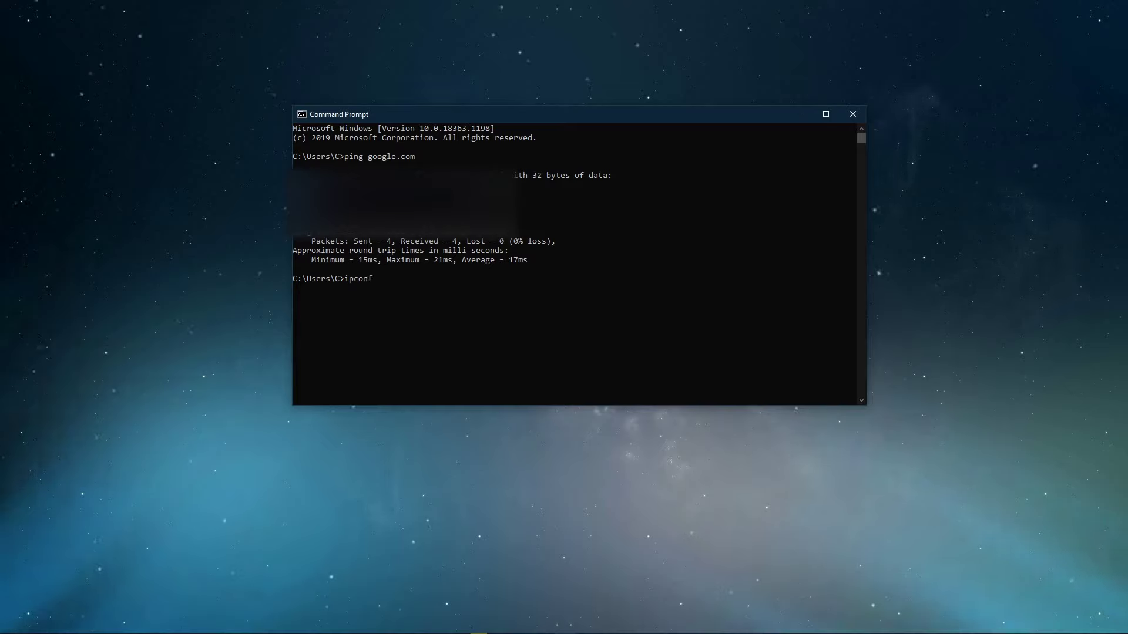
pyautogui.write('ig /flushdns')
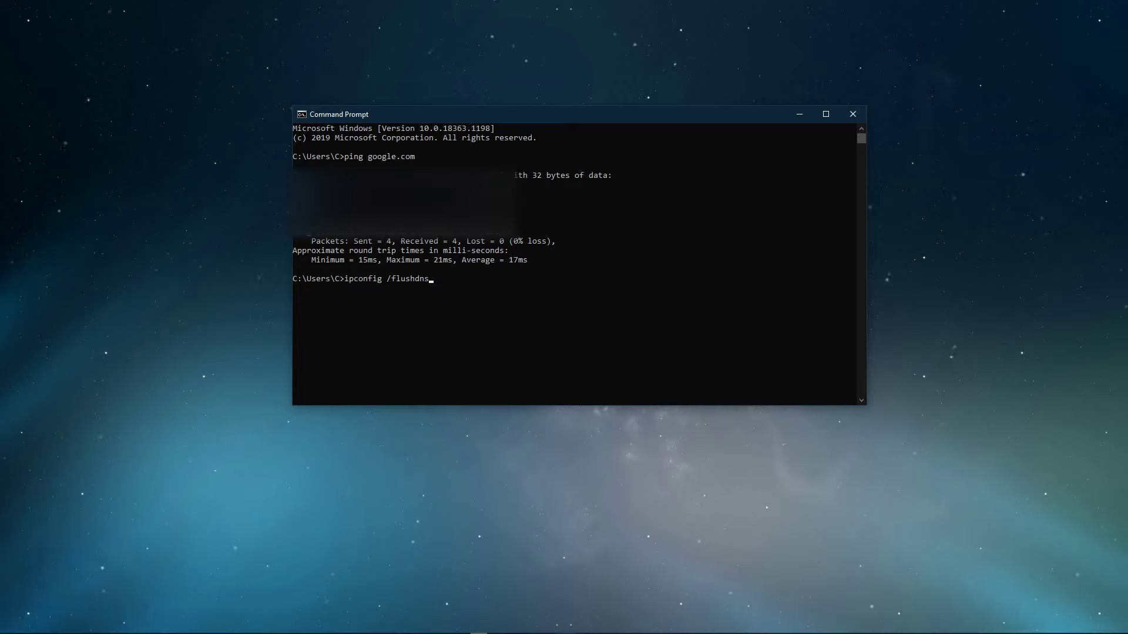
pyautogui.press('Return')
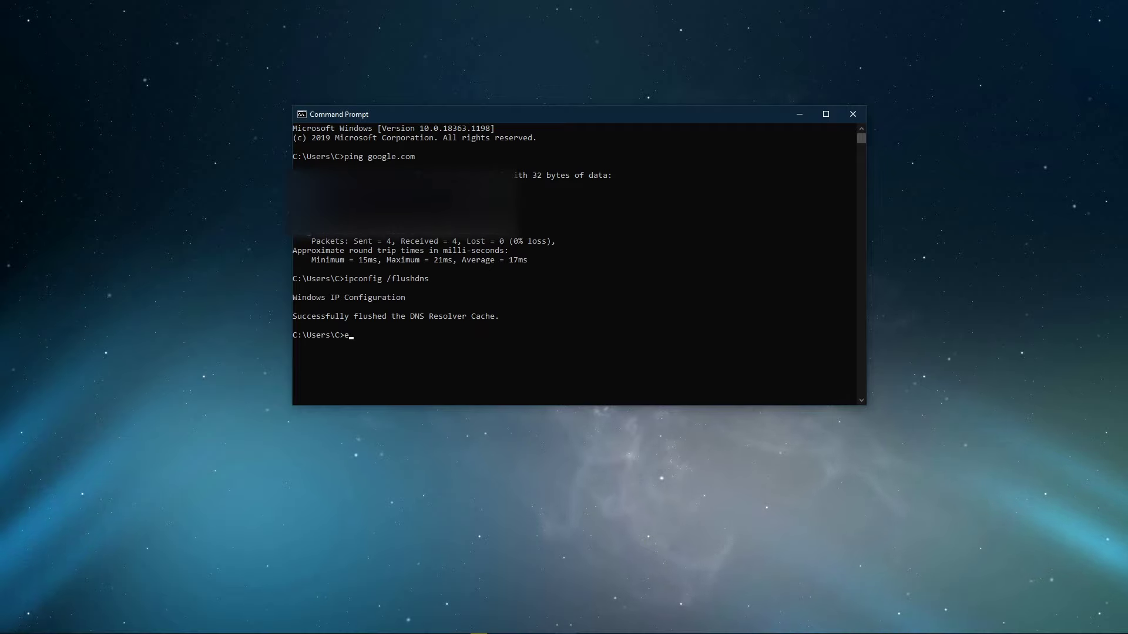
pyautogui.write('xit')
pyautogui.press('Return')
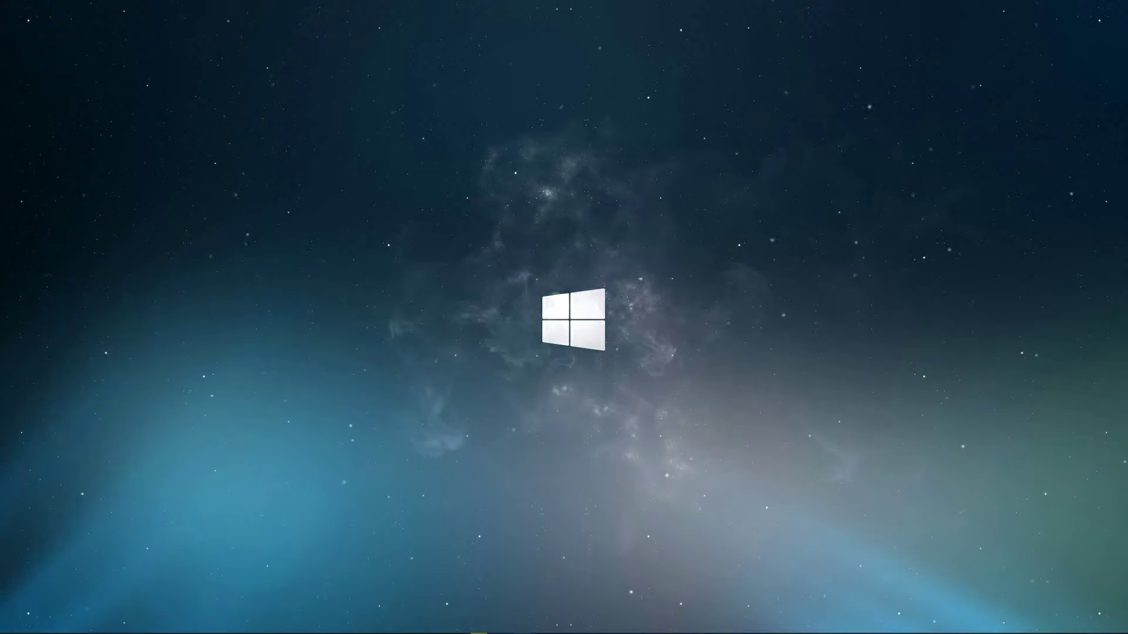
# - Open Resource Monitor from Task Manager's performance view and close Task Manager
pyautogui.rightClick(811, 628)
pyautogui.click(833, 569)
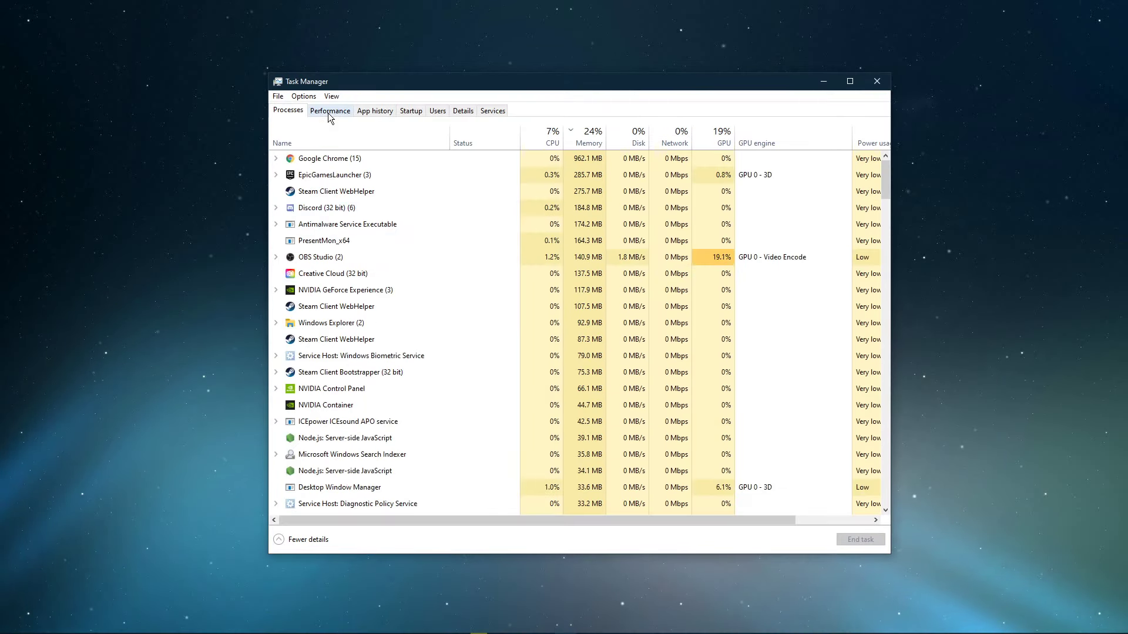
pyautogui.click(328, 112)
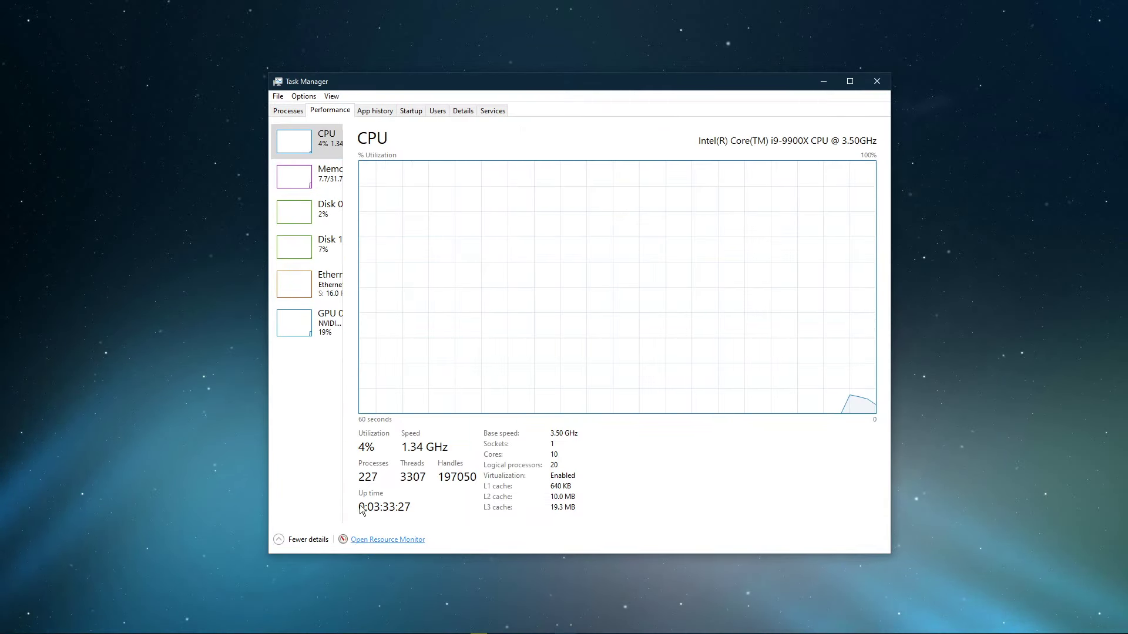
pyautogui.click(387, 539)
pyautogui.click(876, 81)
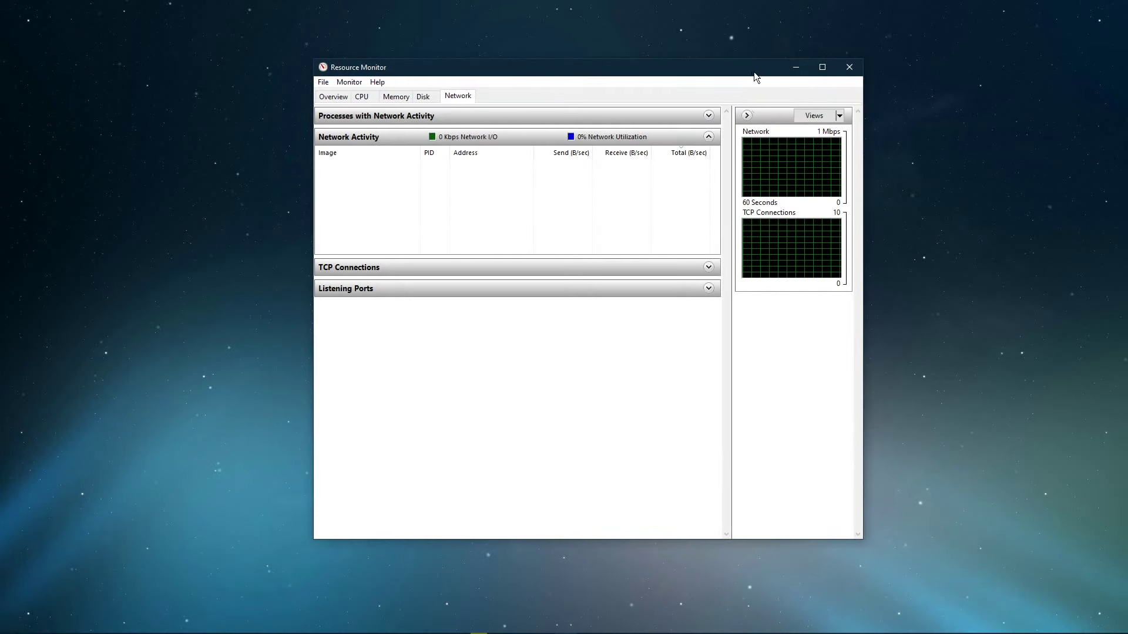
# - Expand Processes with Network Activity, collapse Network Activity, and sort the processes by Send (B/sec) in descending order
pyautogui.click(464, 116)
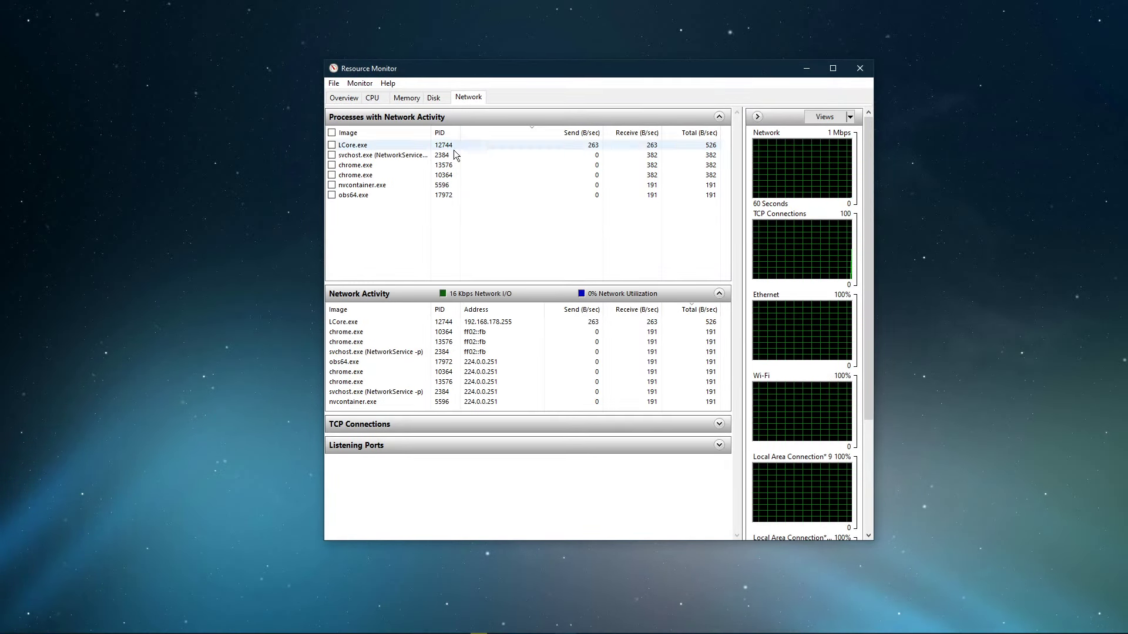
pyautogui.click(439, 294)
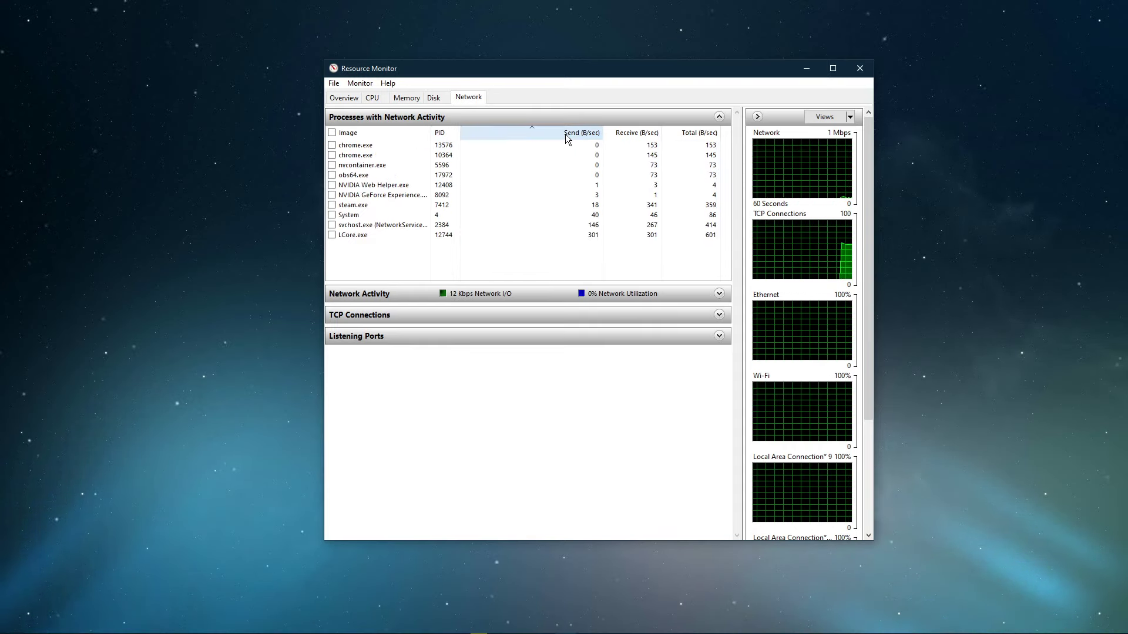
pyautogui.click(624, 134)
pyautogui.click(581, 132)
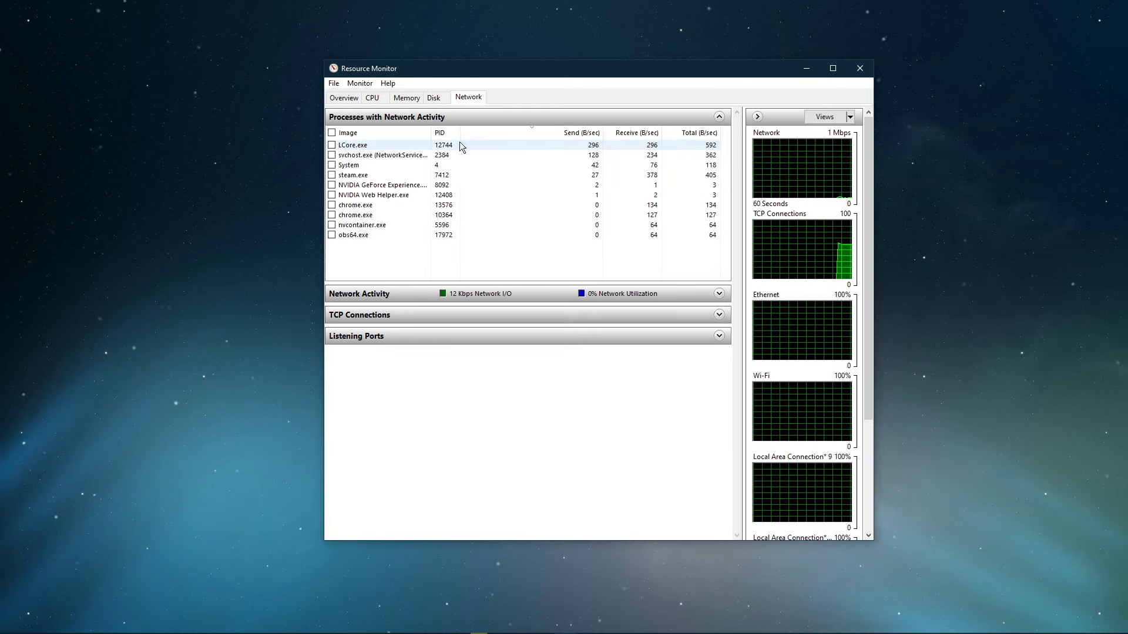
# - Check the End Process option for the network processes chrome.exe and steam.exe without ending either one
pyautogui.click(423, 146)
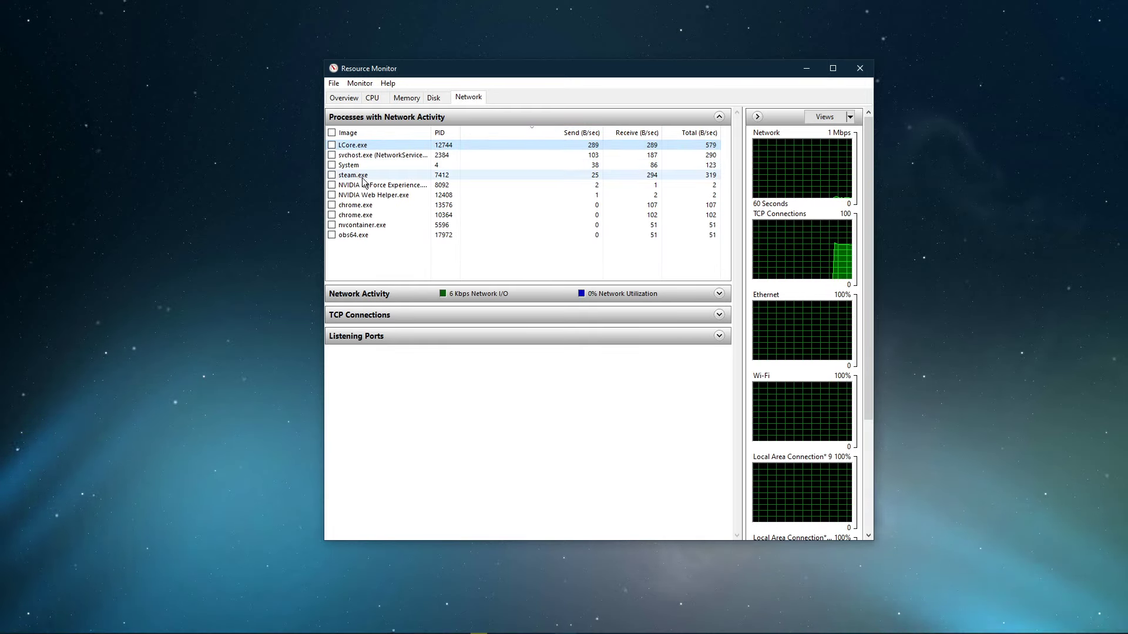
pyautogui.click(366, 216)
pyautogui.rightClick(374, 220)
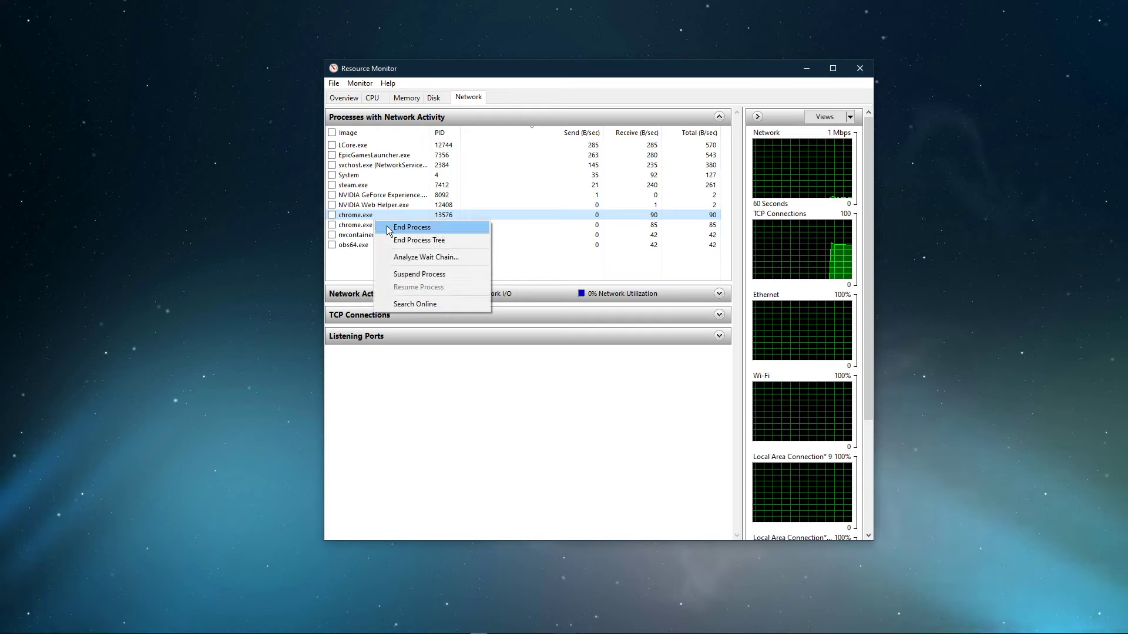
pyautogui.click(383, 184)
pyautogui.rightClick(385, 189)
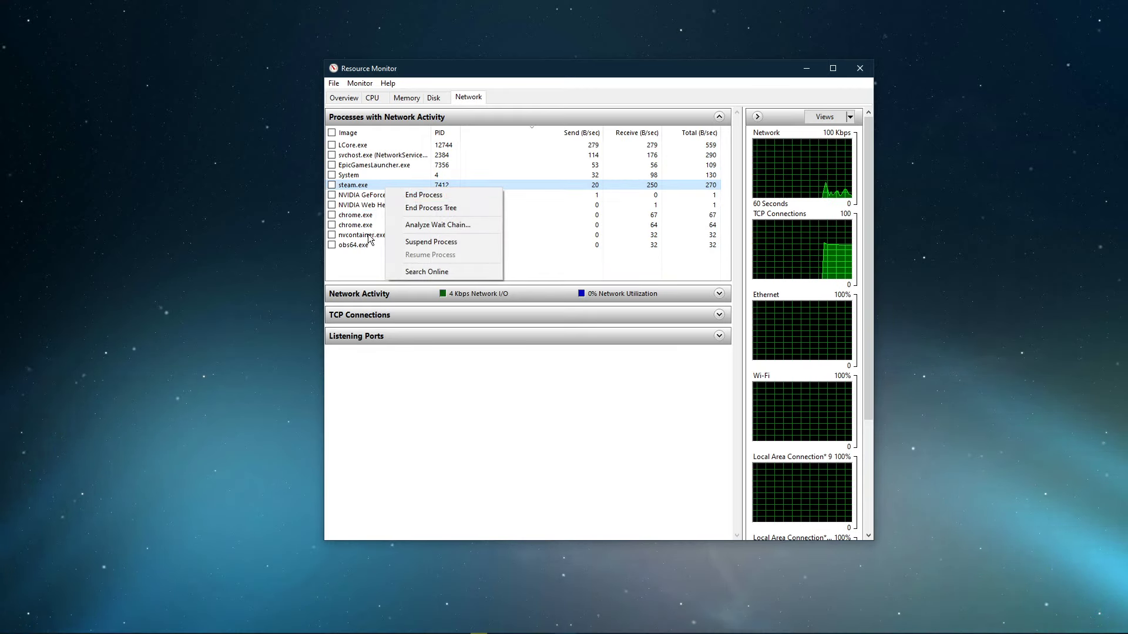
pyautogui.click(359, 255)
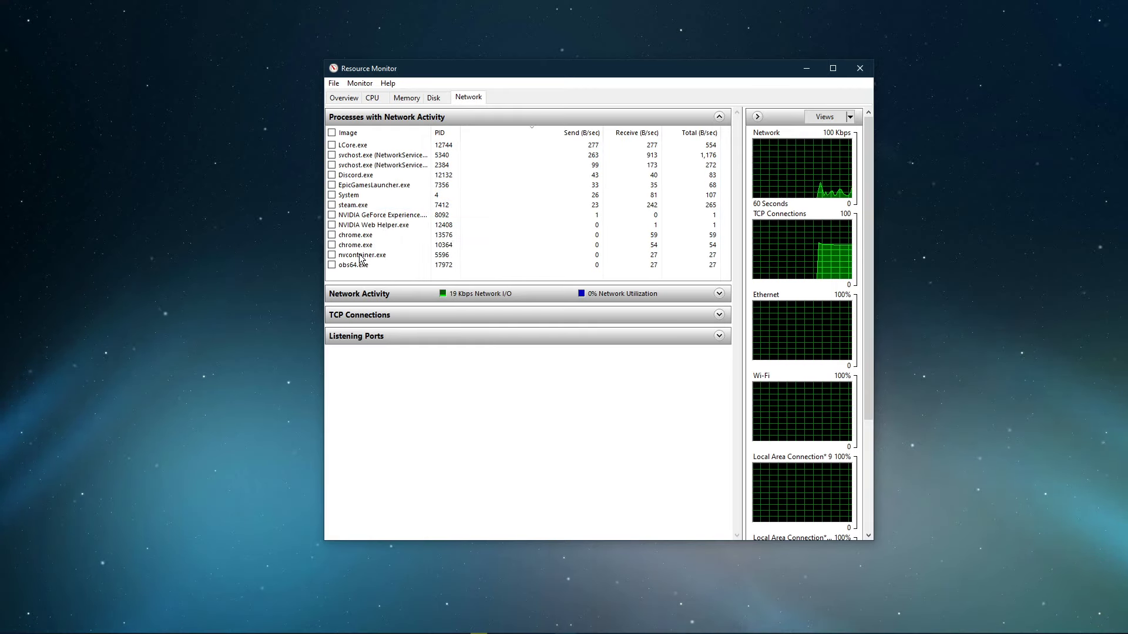
# - Check the End Process option for Discord.exe without ending it, collapse Processes with Network Activity, and close Resource Monitor
pyautogui.rightClick(387, 176)
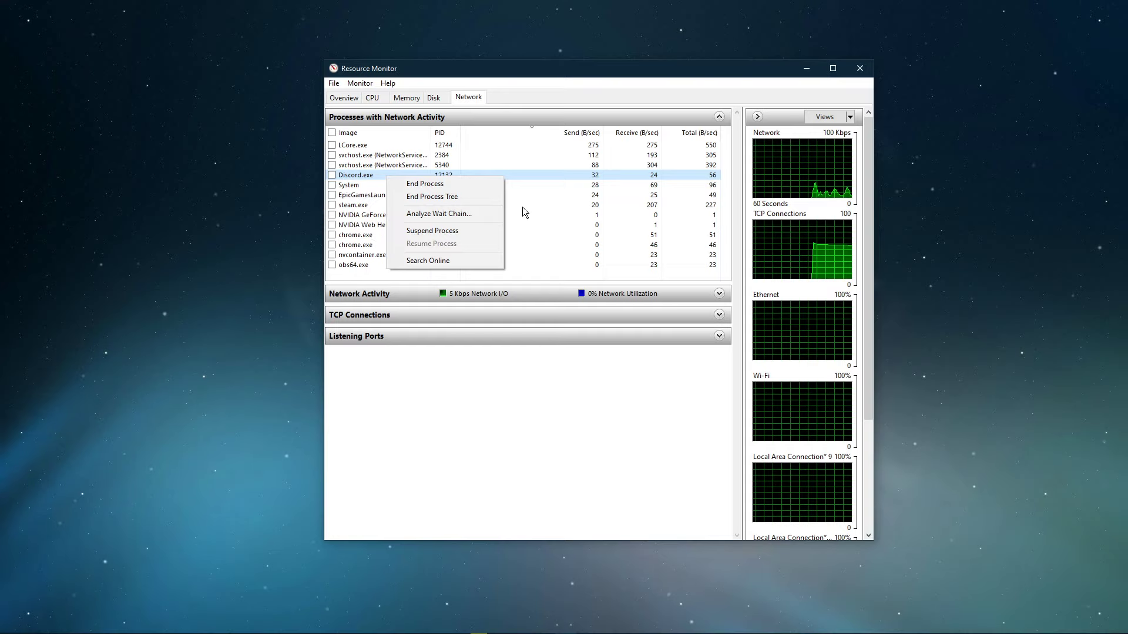
pyautogui.click(640, 117)
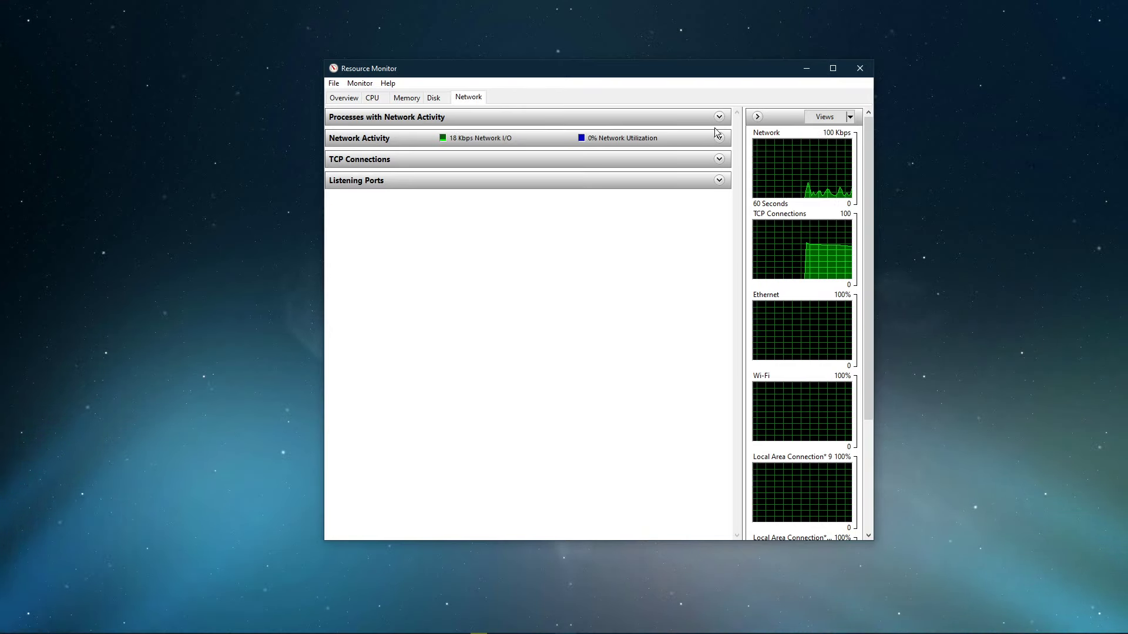
pyautogui.click(860, 69)
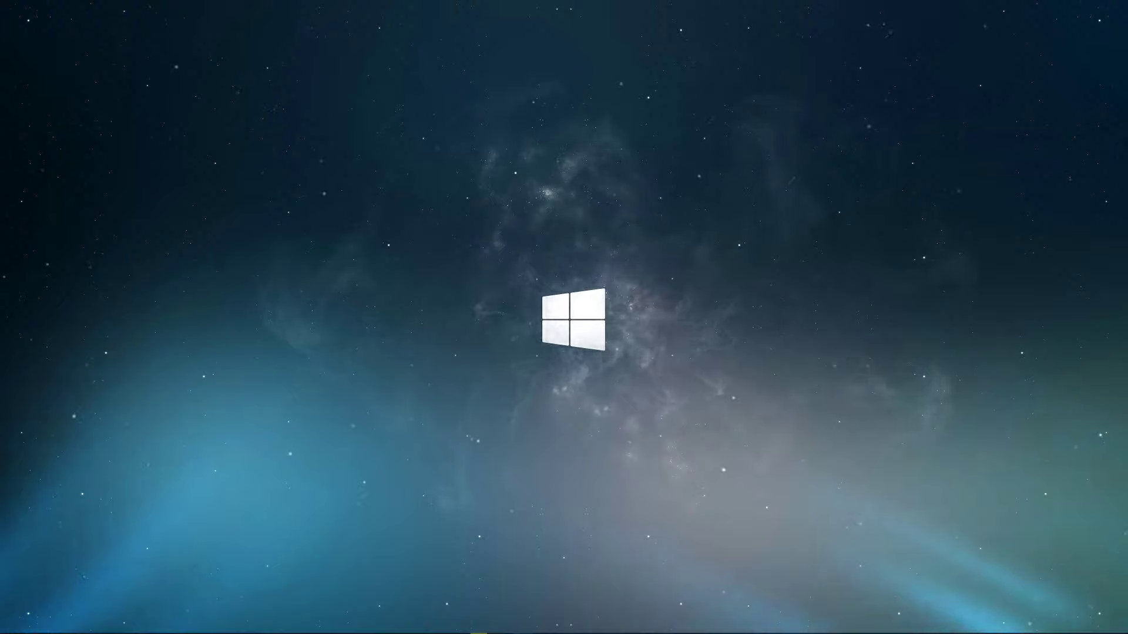
# - Open Control Panel by running "control" from the Run dialog
pyautogui.press('super+r')
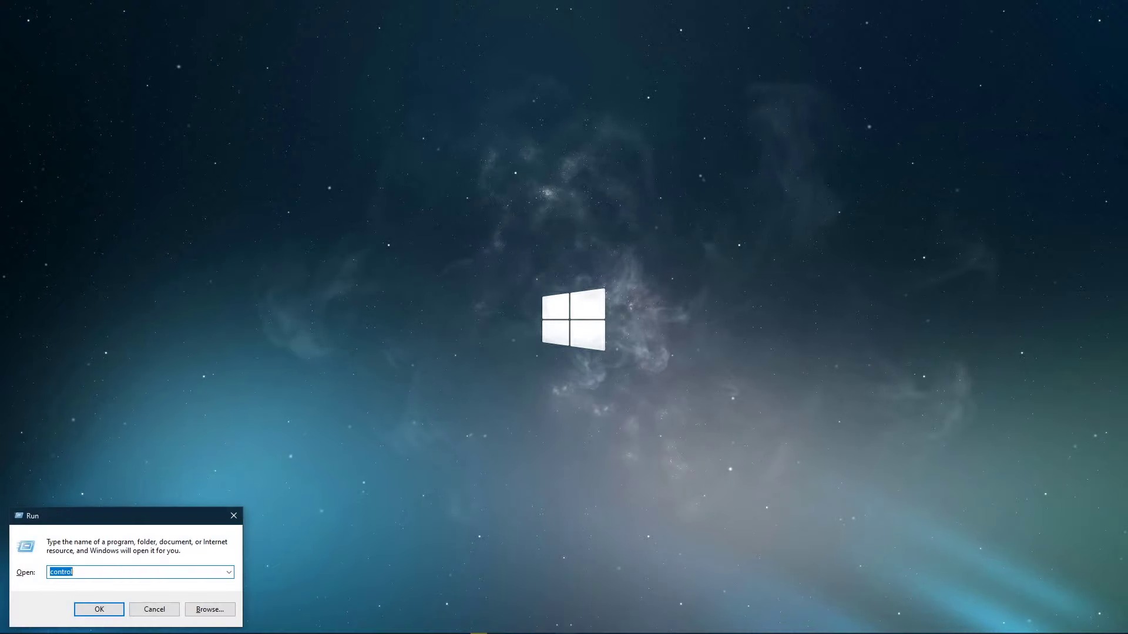
pyautogui.write('control')
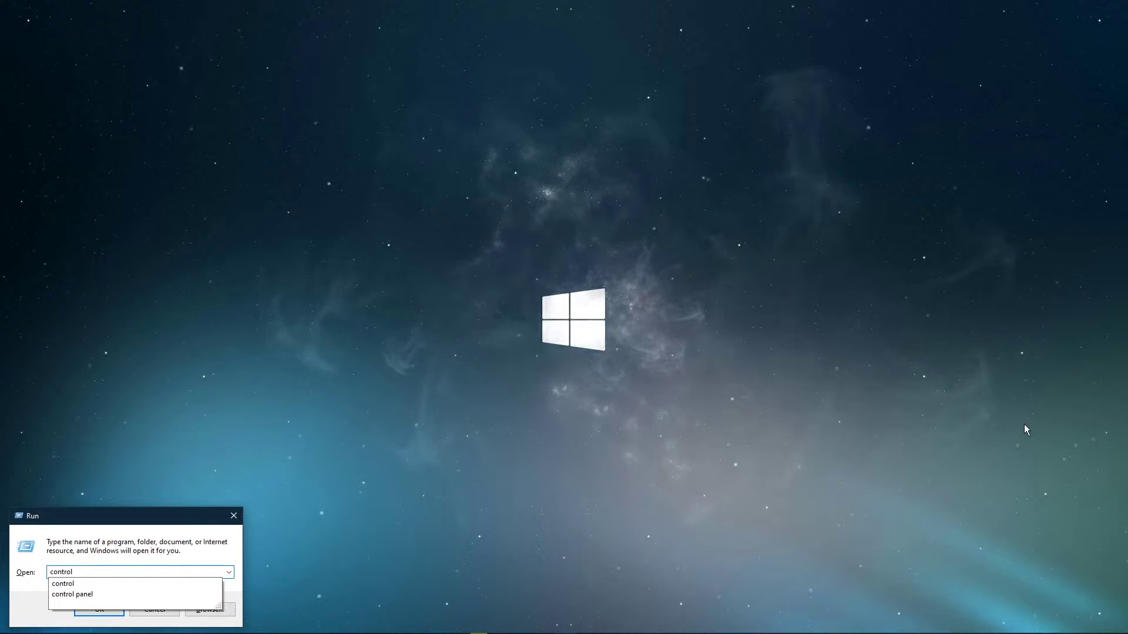
pyautogui.moveTo(143, 517); pyautogui.dragTo(601, 260)
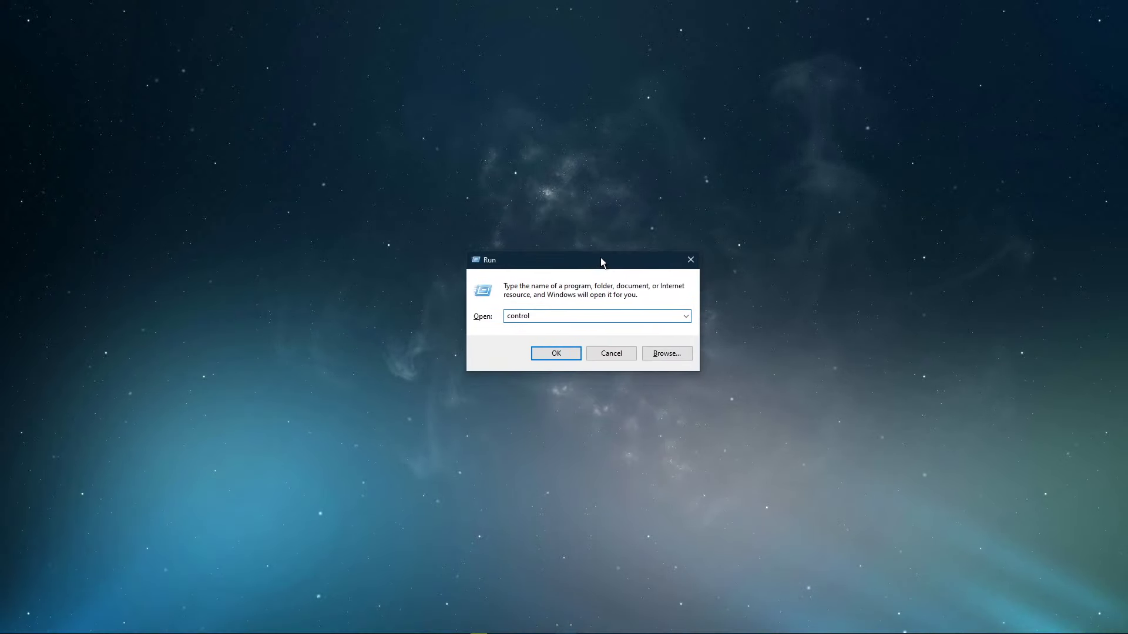
pyautogui.click(541, 357)
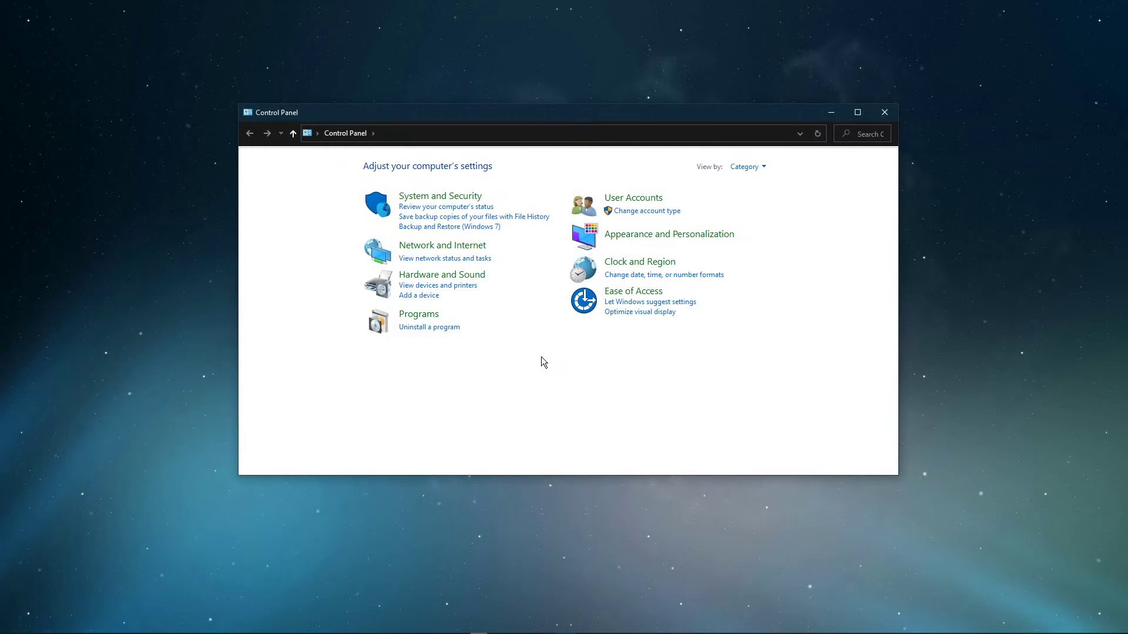
# - Open the Ethernet connection's status from Network and Sharing Center, close Control Panel, and center the status window on the desktop
pyautogui.click(457, 246)
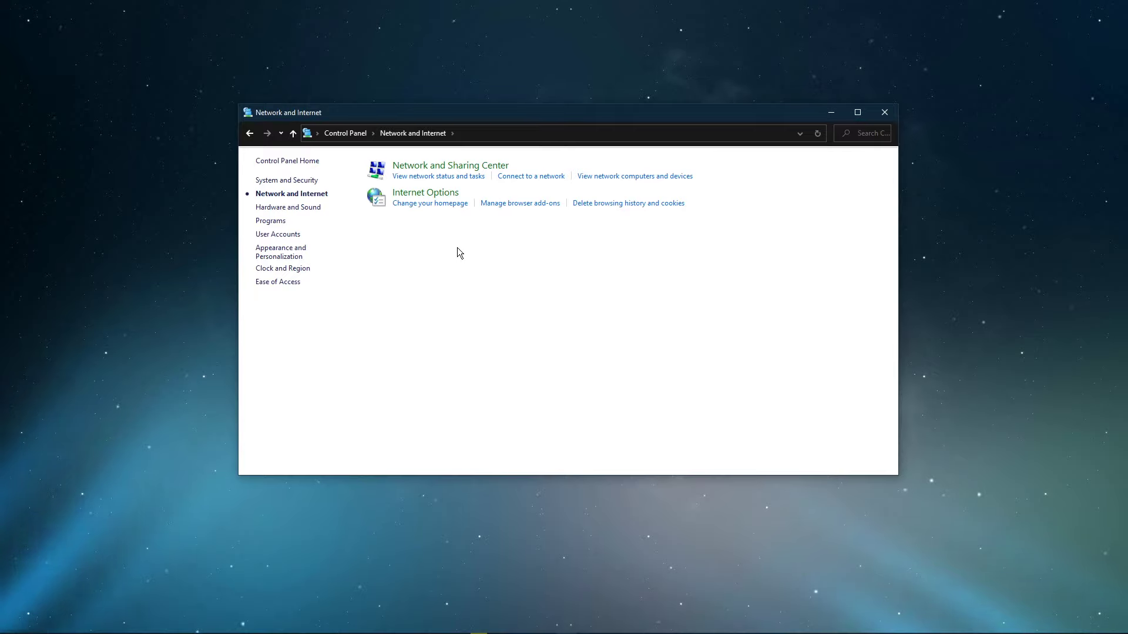
pyautogui.click(457, 168)
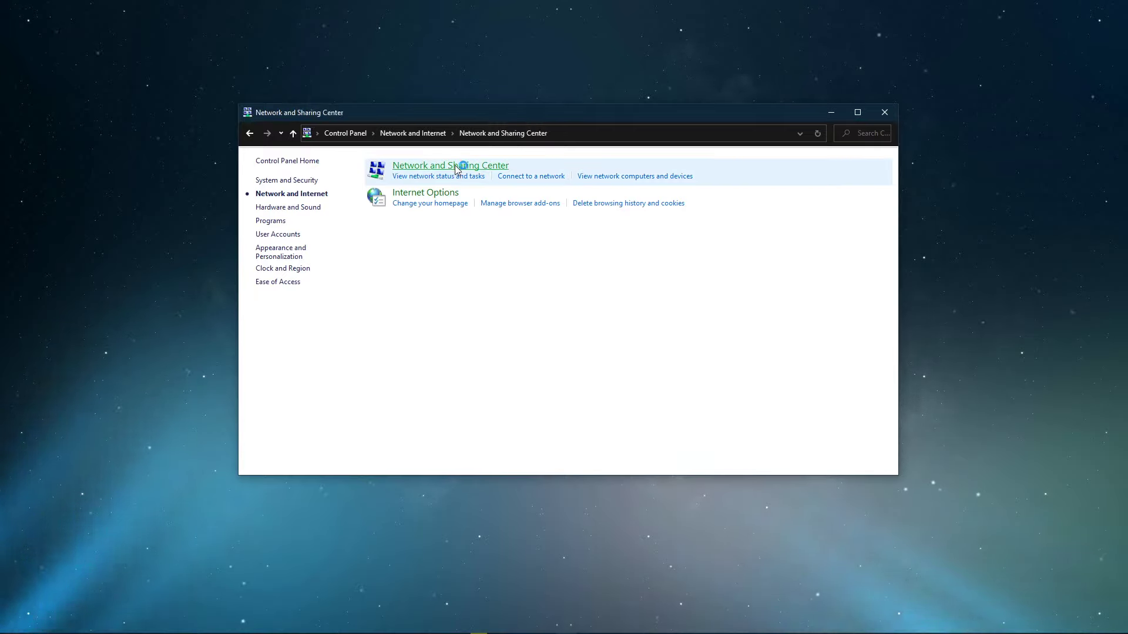
pyautogui.click(612, 209)
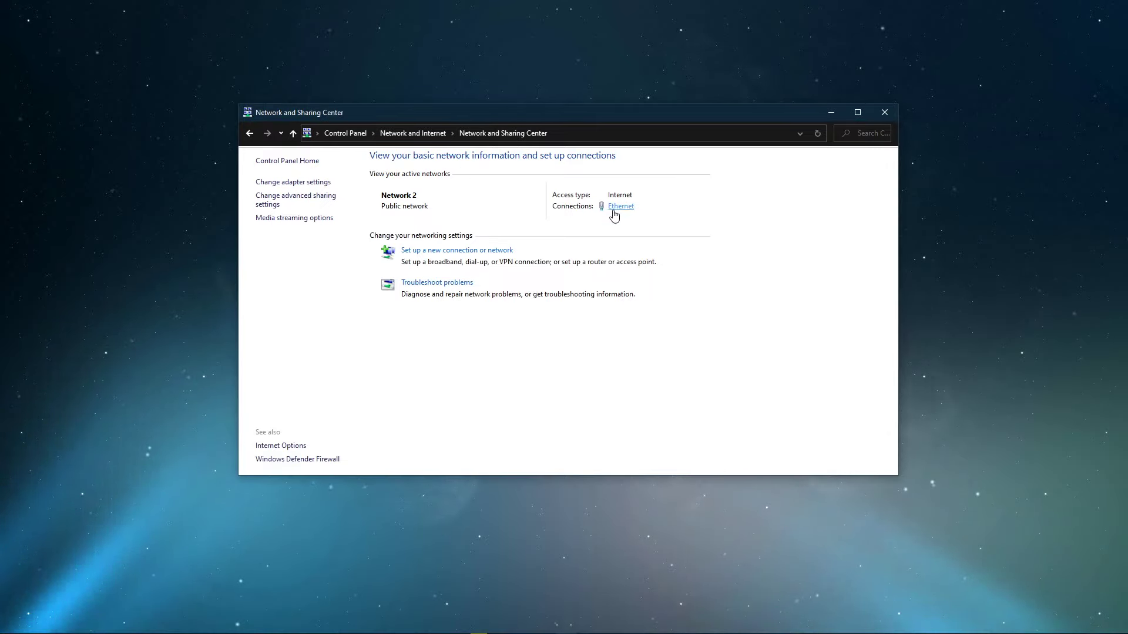
pyautogui.click(884, 112)
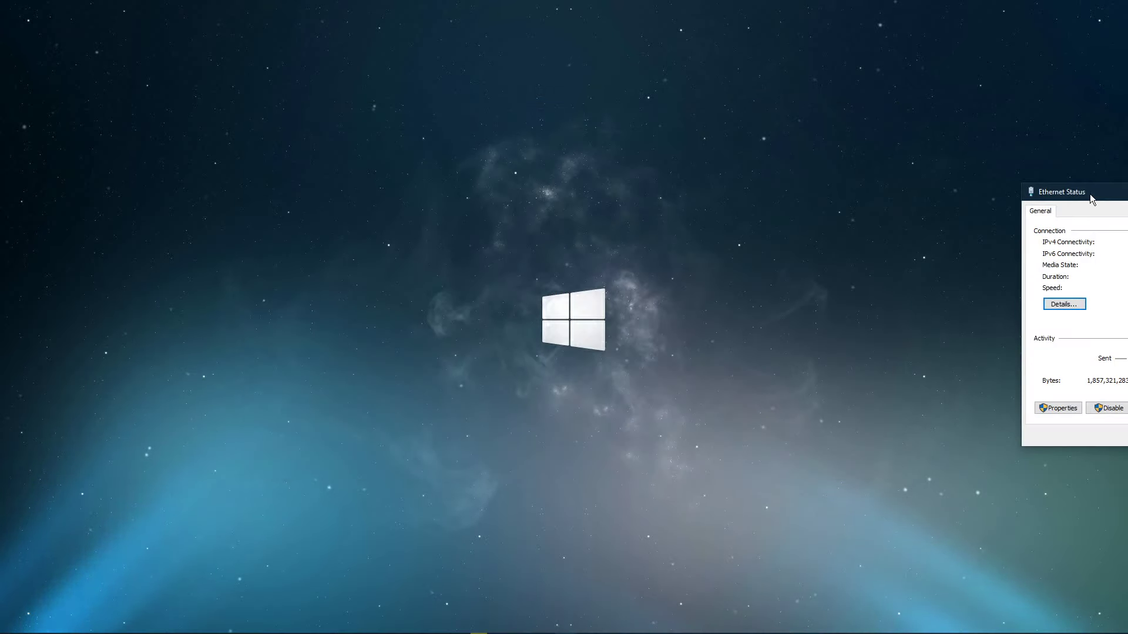
pyautogui.moveTo(1090, 194); pyautogui.dragTo(549, 193)
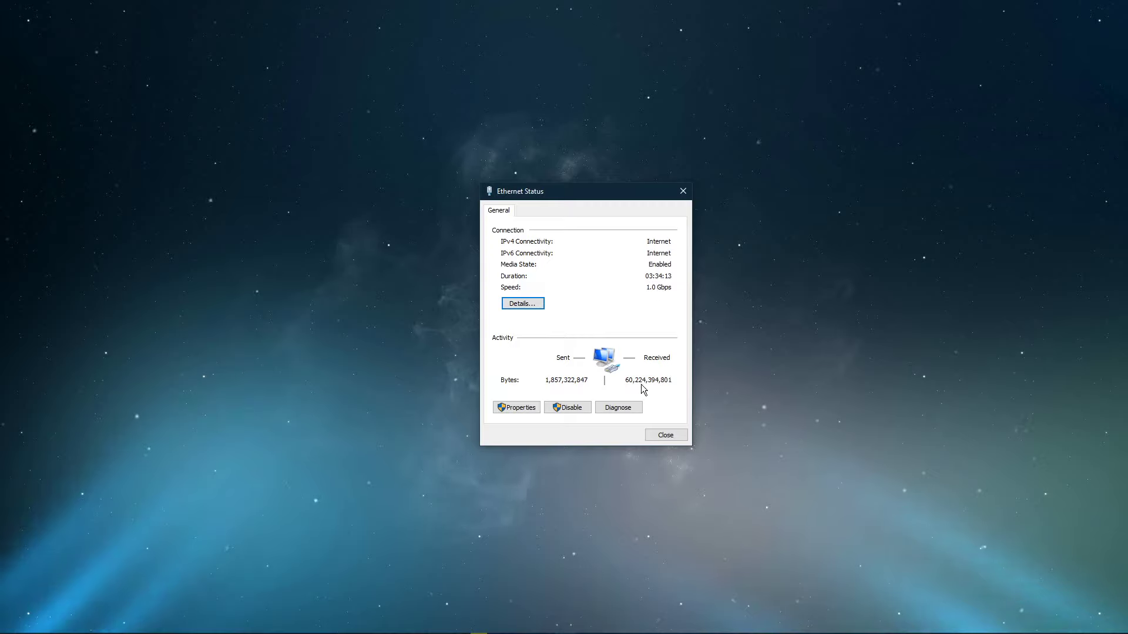
# - Confirm 8.8.8.8 as preferred and 8.8.4.4 as alternate DNS server in the Ethernet adapter's TCP/IPv4 properties, and close the network dialogs
pyautogui.click(515, 407)
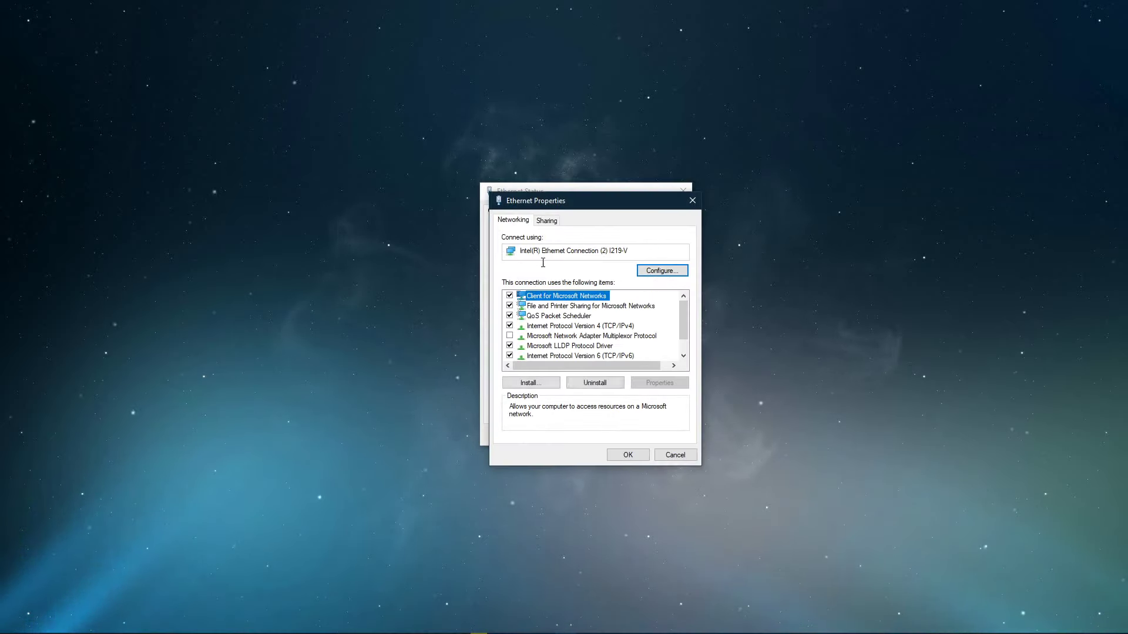
pyautogui.click(544, 328)
pyautogui.doubleClick(565, 326)
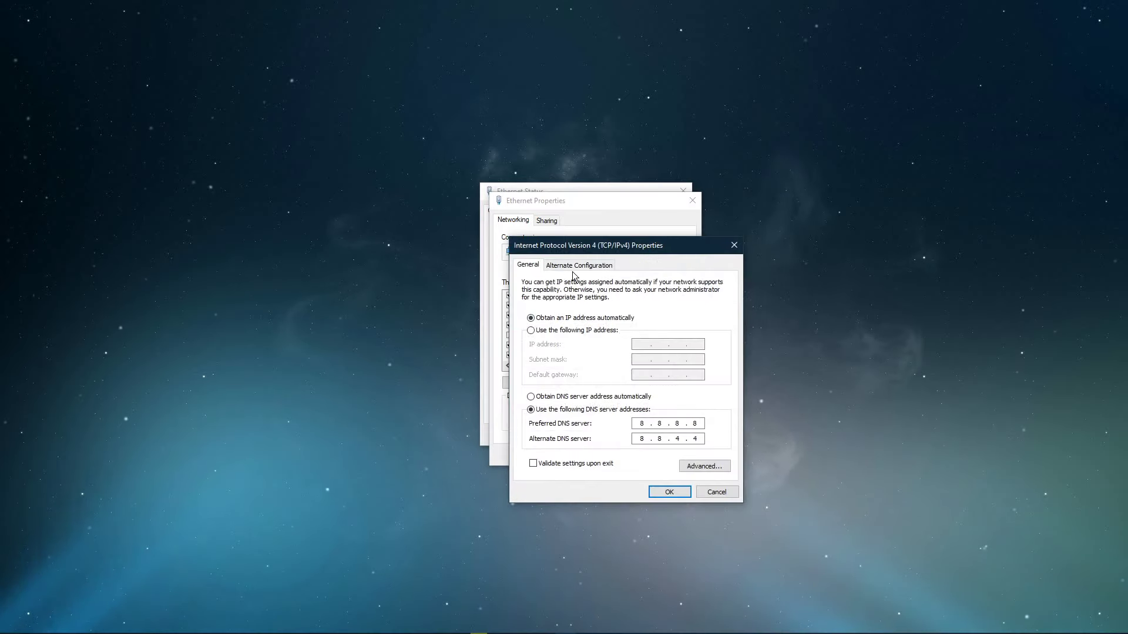
pyautogui.moveTo(582, 245); pyautogui.dragTo(538, 199)
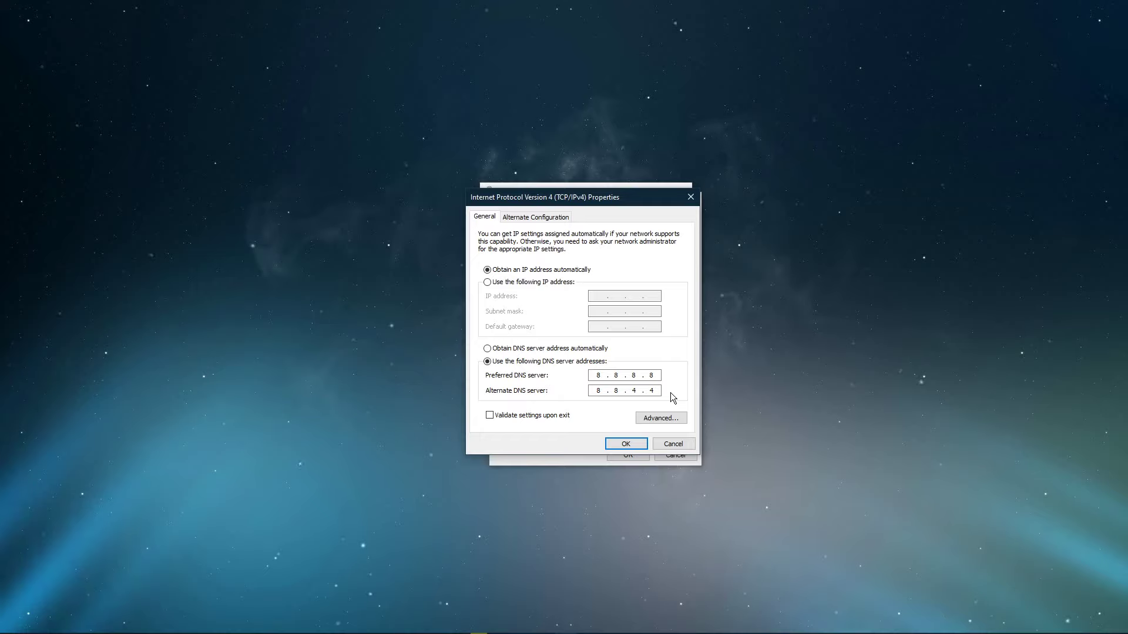
pyautogui.click(625, 444)
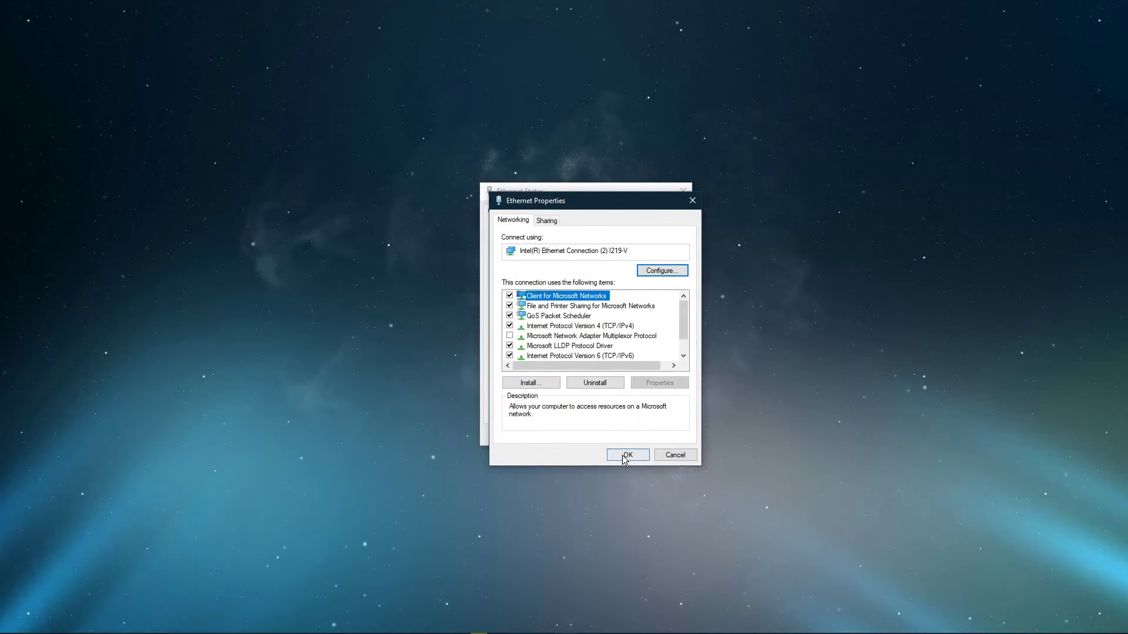
pyautogui.click(623, 456)
pyautogui.click(659, 435)
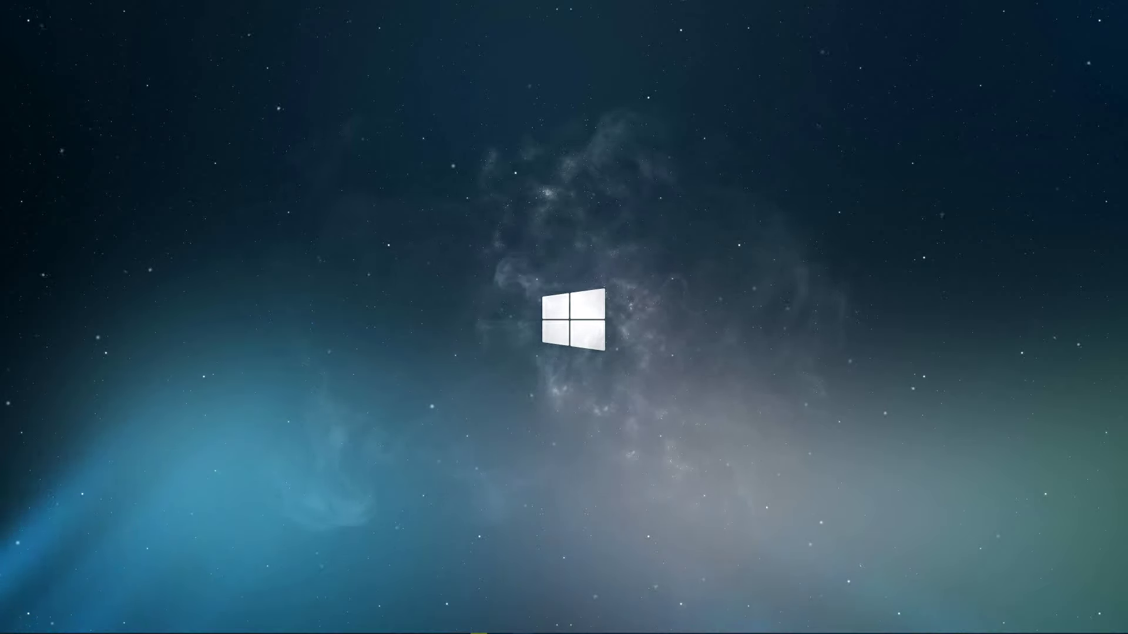
# - Open Task Manager and check the task options for Creative Cloud, OBS Studio and NVIDIA GeForce Experience without ending any of them
pyautogui.rightClick(998, 625)
pyautogui.click(1013, 569)
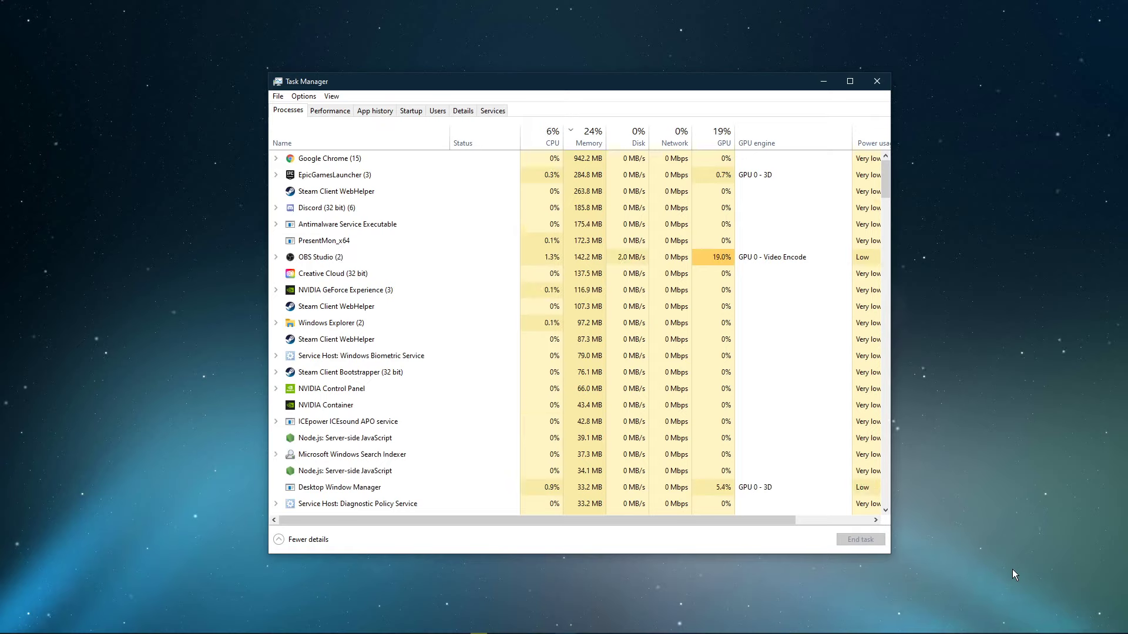
pyautogui.rightClick(348, 275)
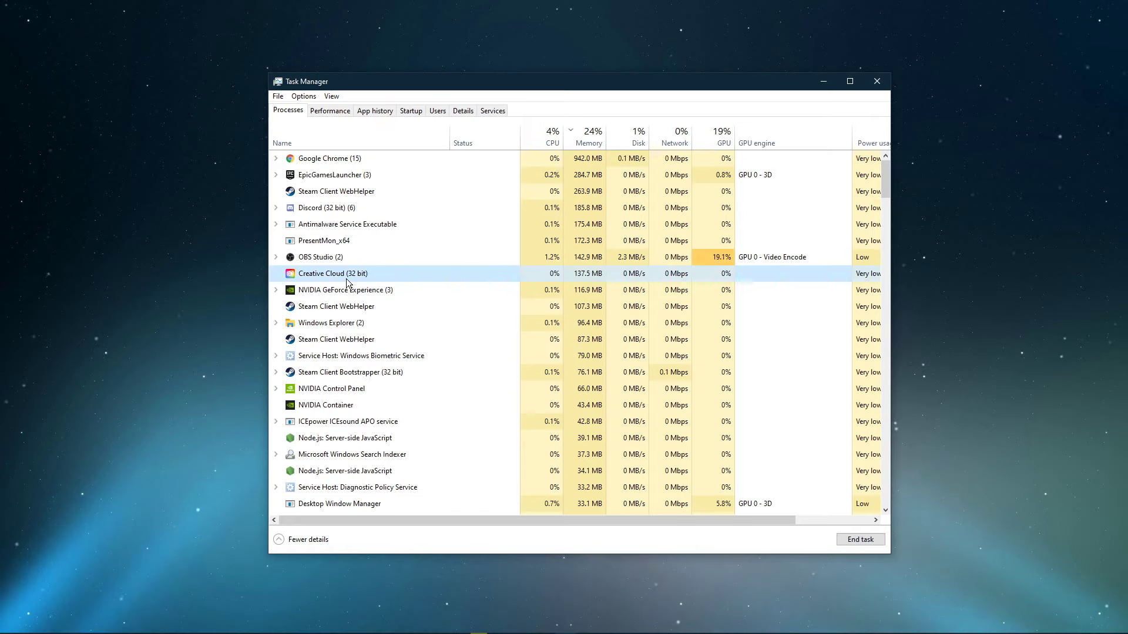
pyautogui.click(355, 287)
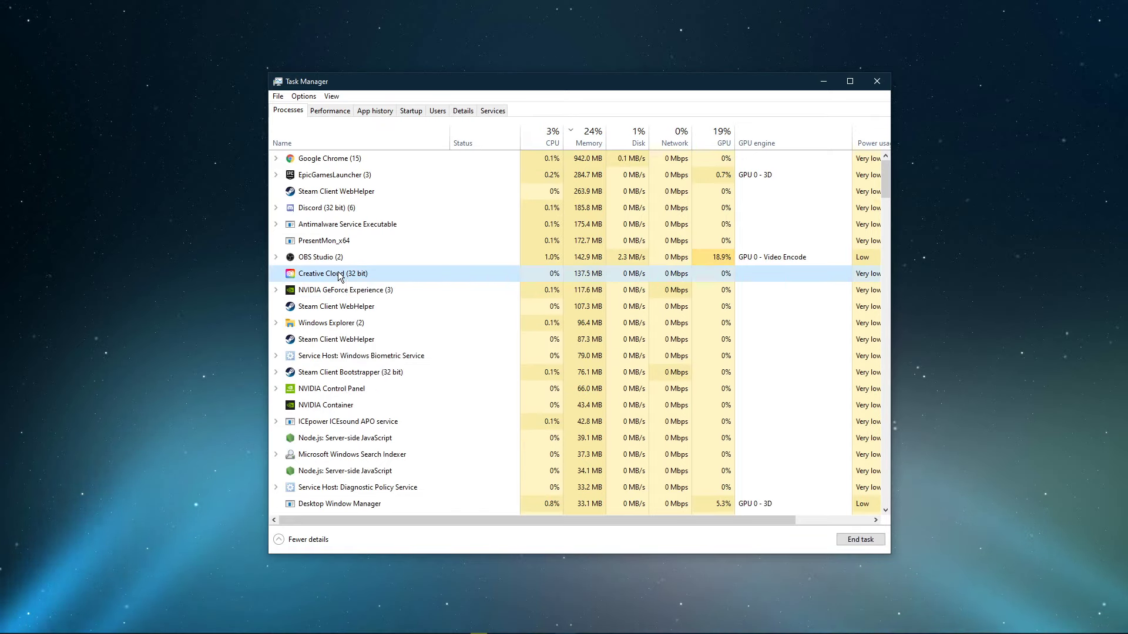
pyautogui.rightClick(336, 266)
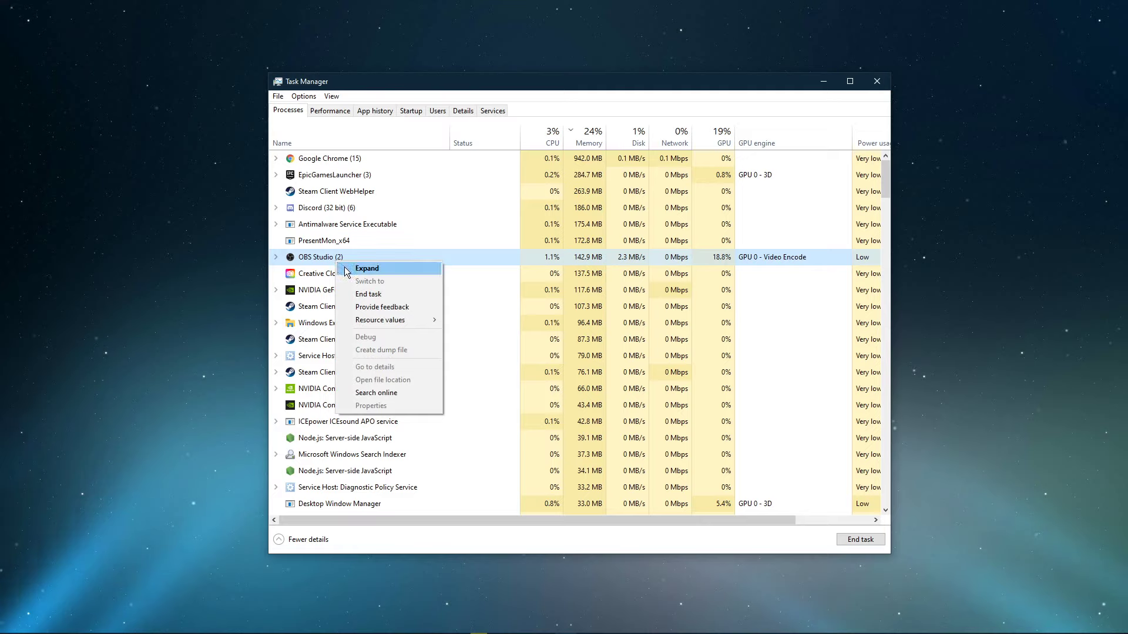
pyautogui.click(321, 294)
pyautogui.rightClick(320, 294)
pyautogui.click(353, 326)
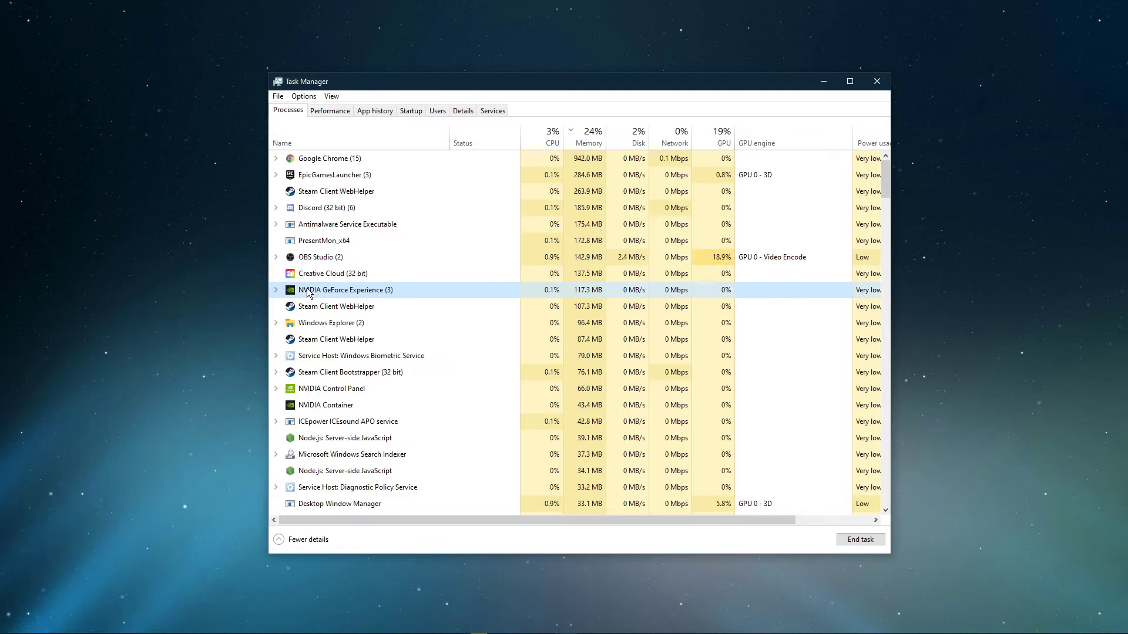
pyautogui.click(322, 277)
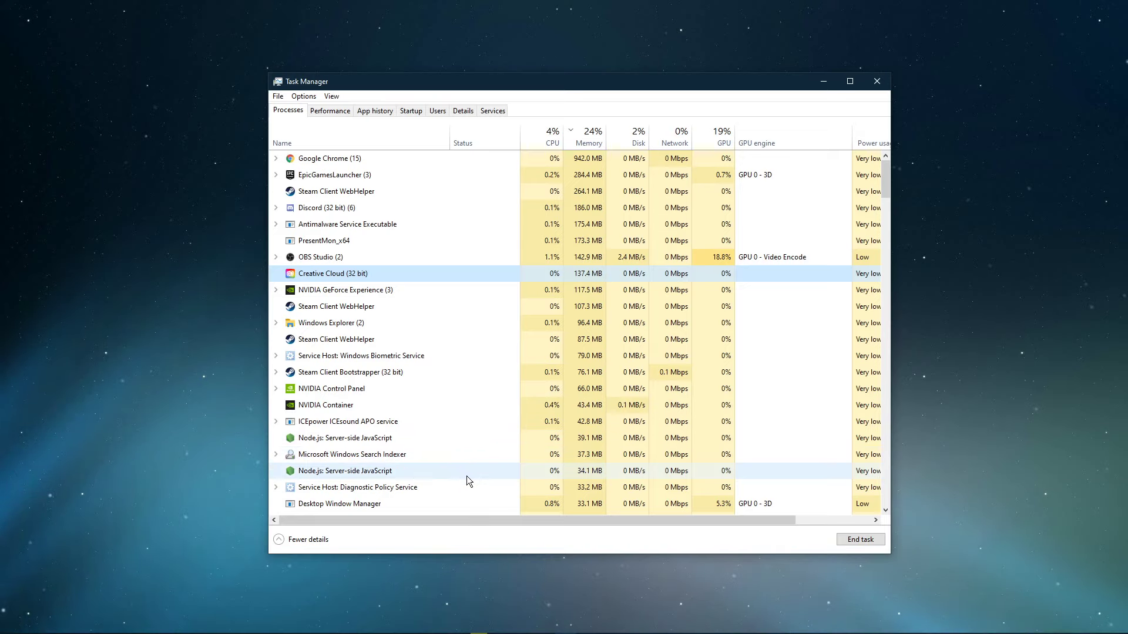
# - Check the task options for a Steam Client WebHelper process further down the list without ending it, and close Task Manager
pyautogui.scroll(-3, 466, 478)
pyautogui.scroll(-3, 475, 446)
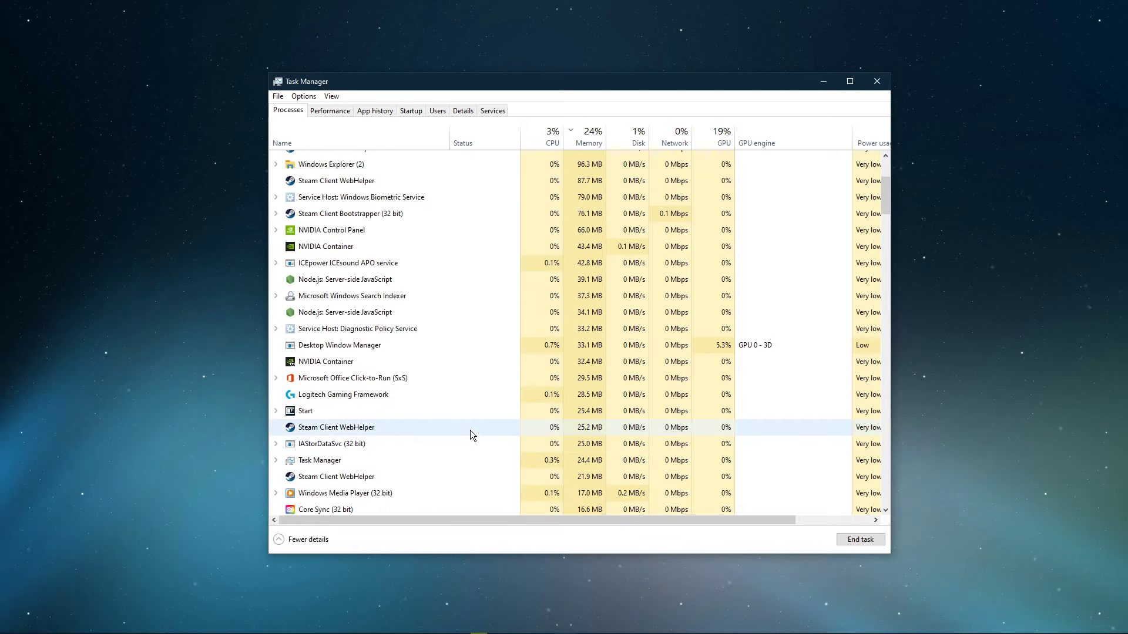
pyautogui.rightClick(467, 427)
pyautogui.click(441, 425)
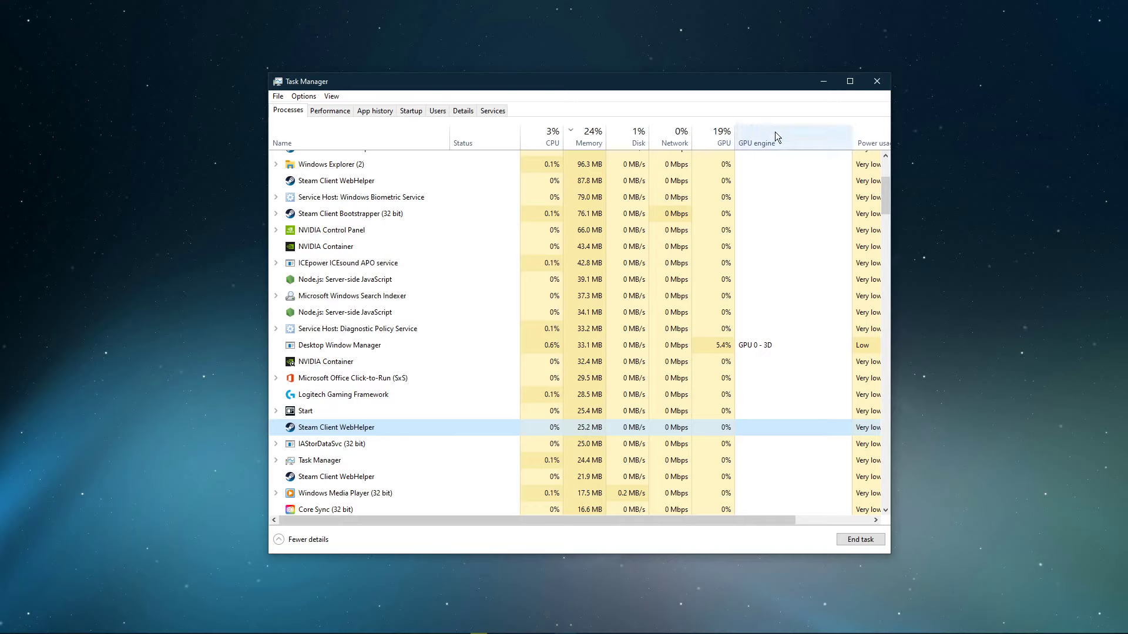
pyautogui.click(876, 82)
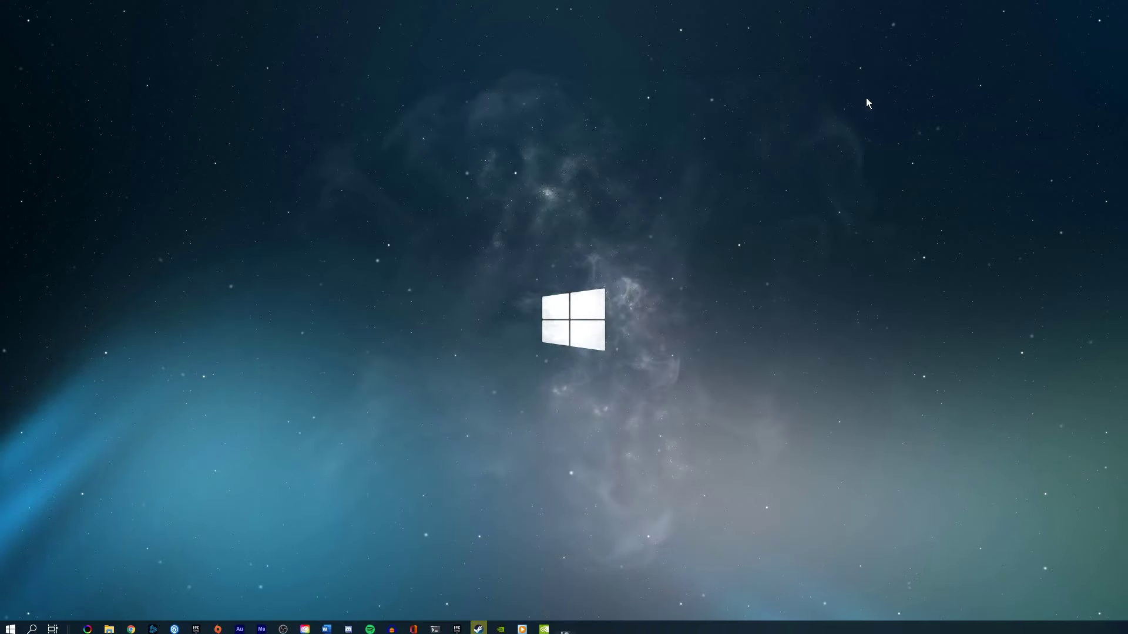